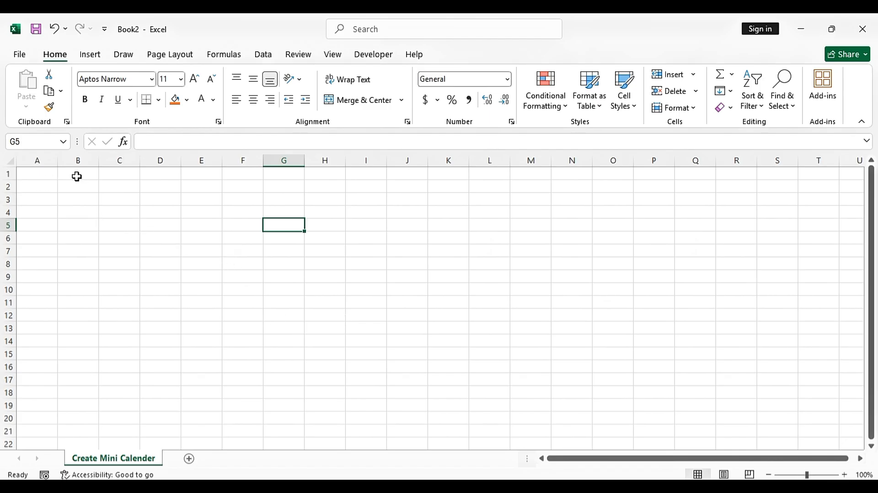
Enter the labels 'Month' in C2 and 'Year' in C3
click(112, 186)
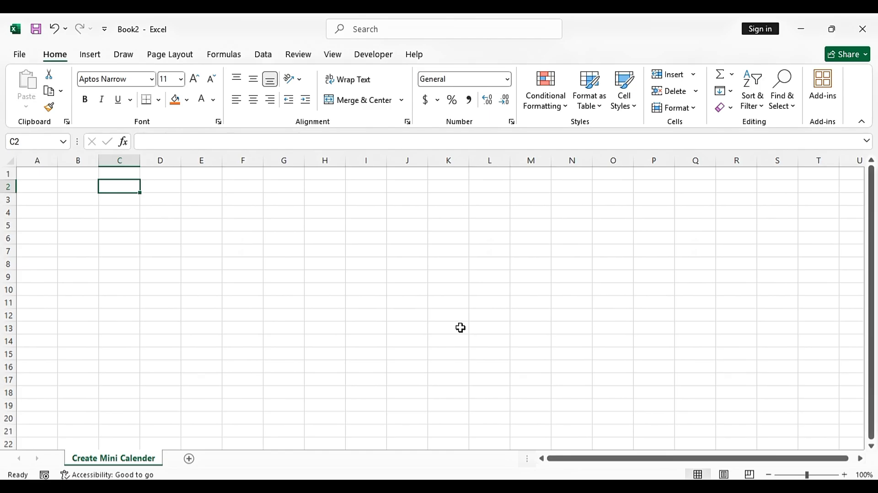
text(Month)
key(Return)
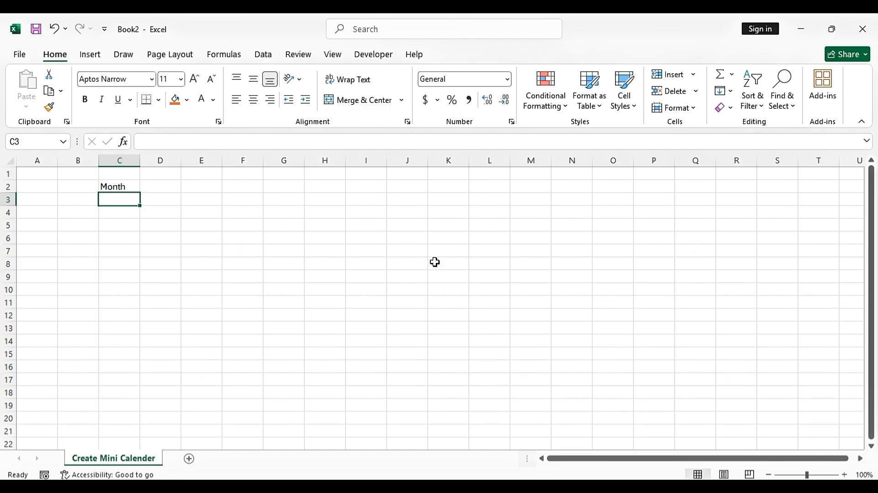
text(Year)
key(Return)
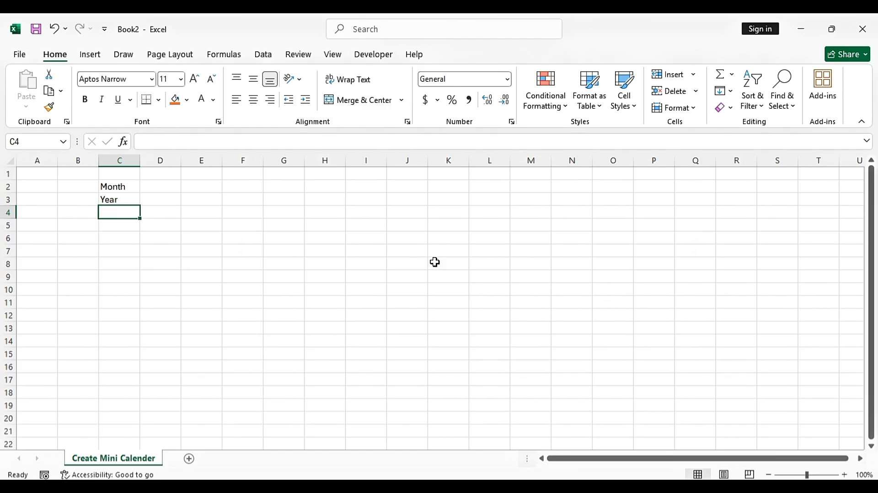
click(165, 191)
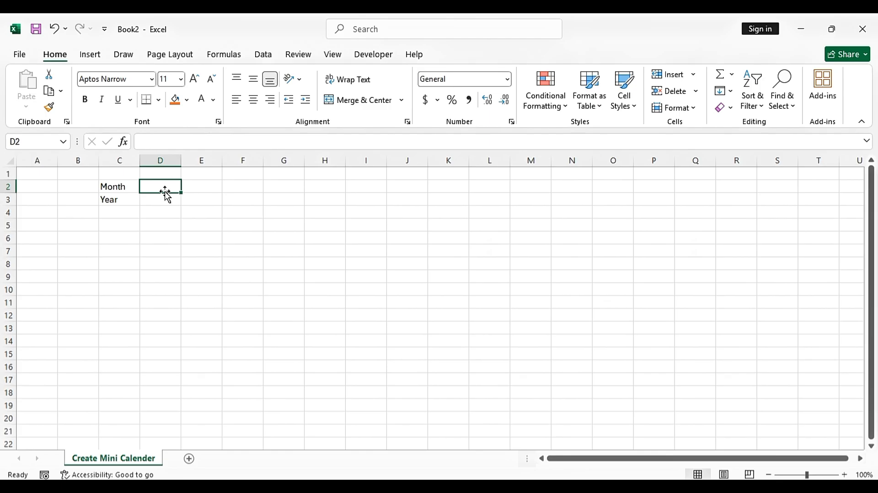
Type January, February and March into N4:N6
click(584, 214)
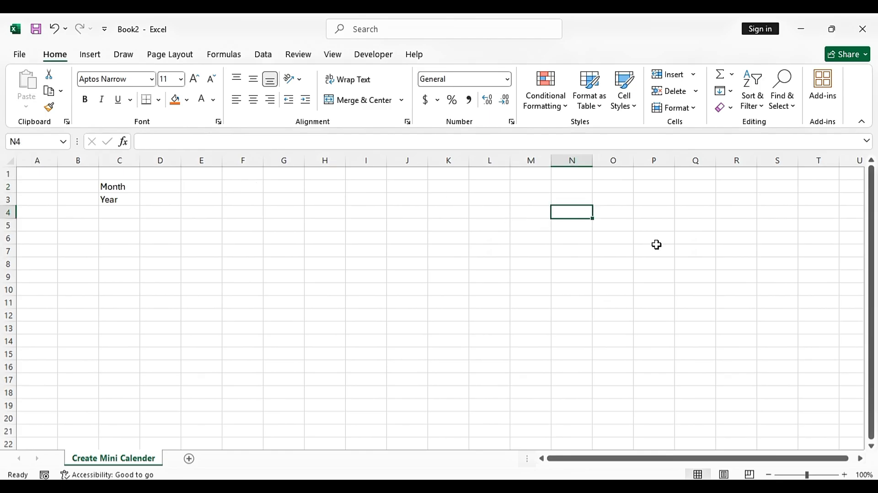
text(J)
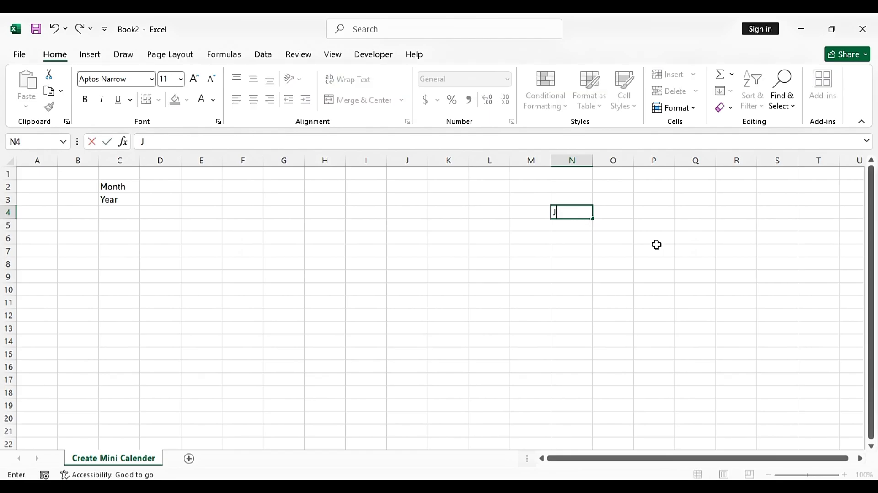
text(anuary)
key(Return)
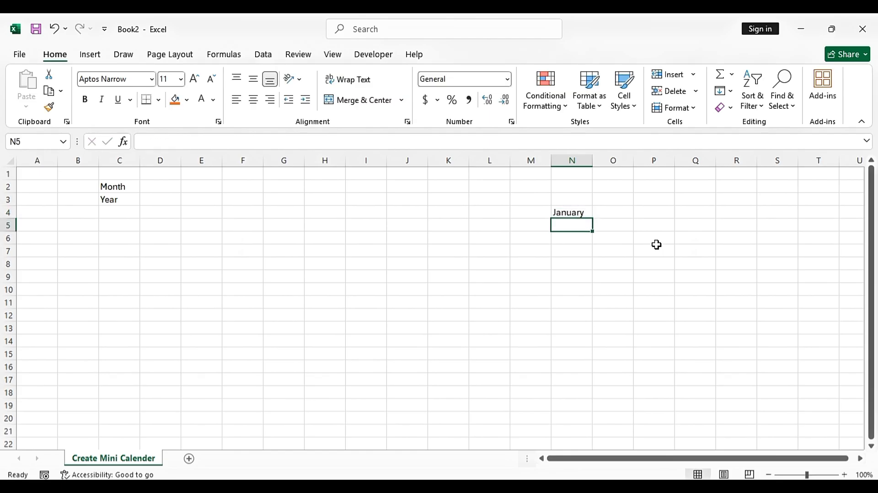
text(February)
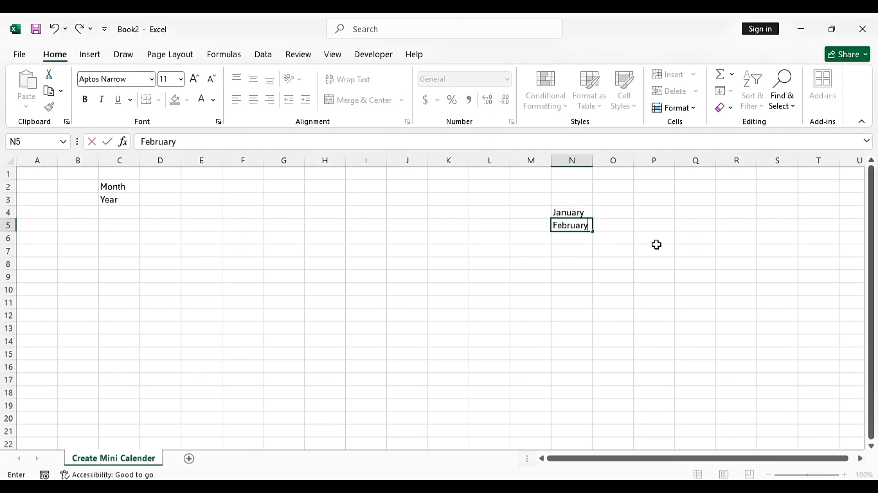
key(Return)
text(March)
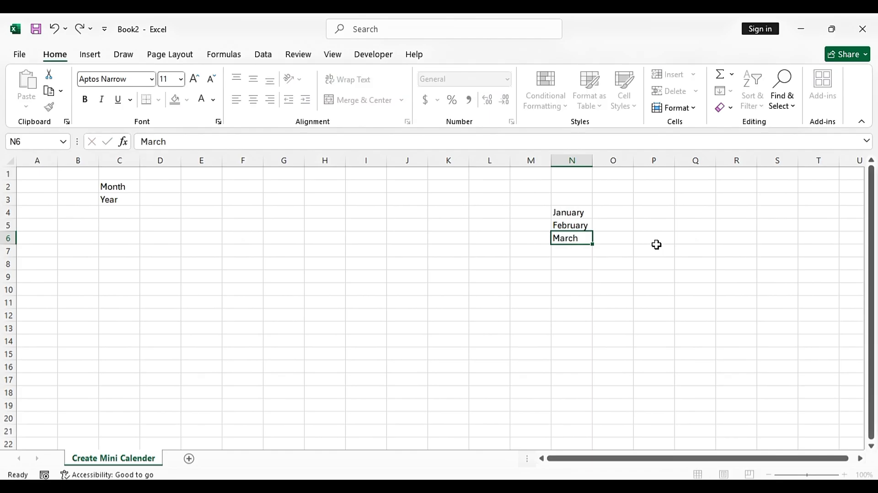
key(Return)
Fill the month names down to December in N15 and AutoFit column N
drag(572, 212, 592, 359)
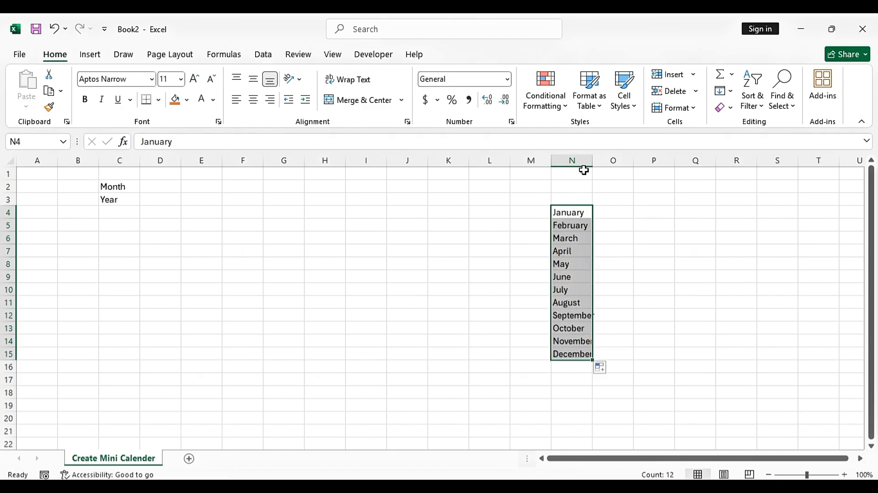
double_click(592, 161)
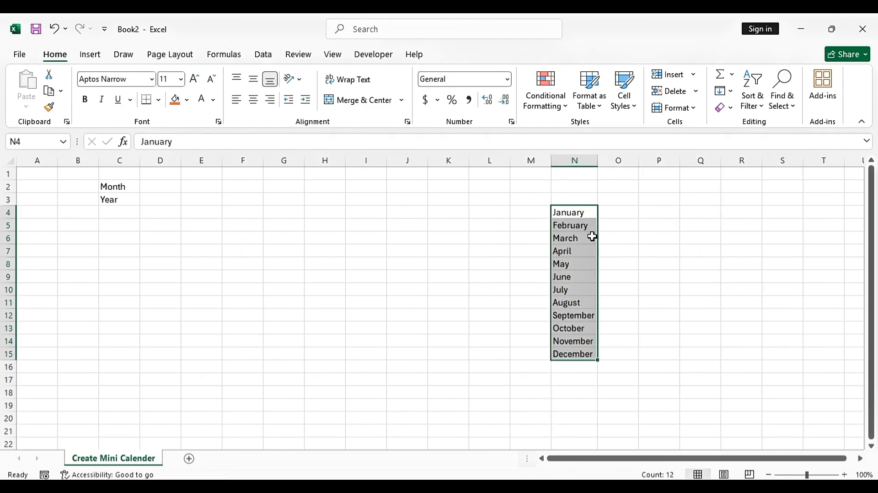
click(144, 182)
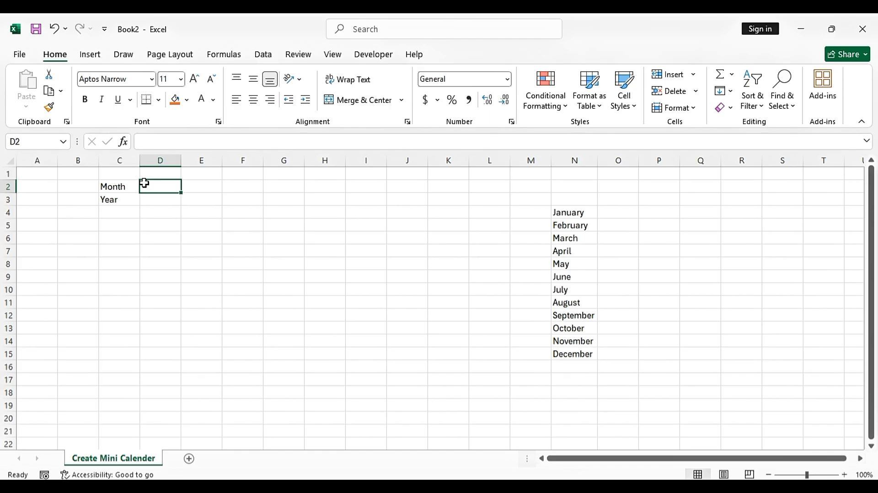
Add a List data validation to D2 with source $N$4:$N$15
click(265, 55)
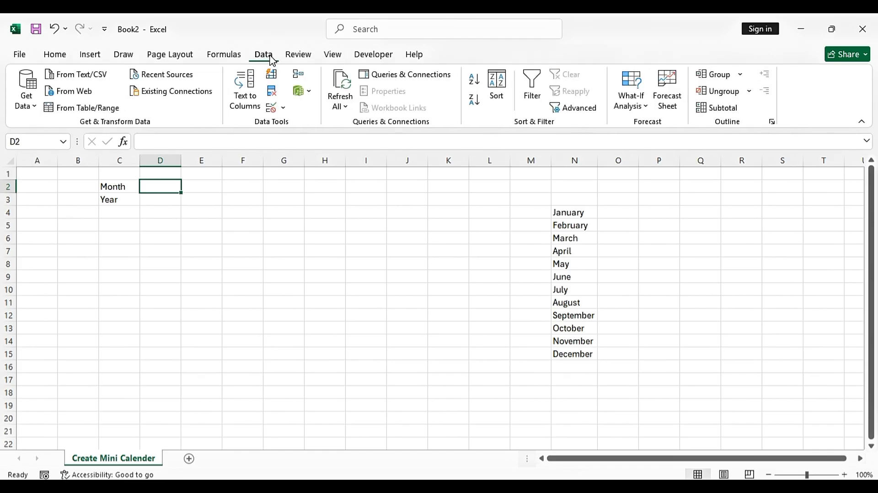
click(285, 112)
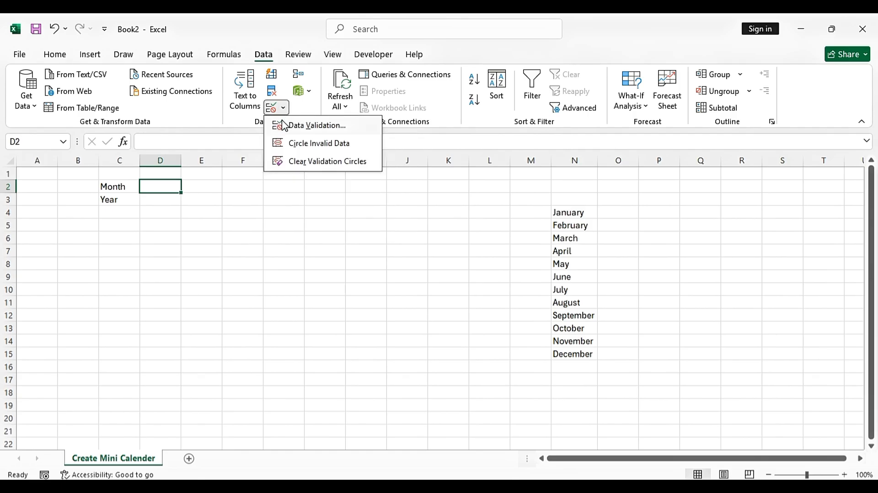
click(328, 126)
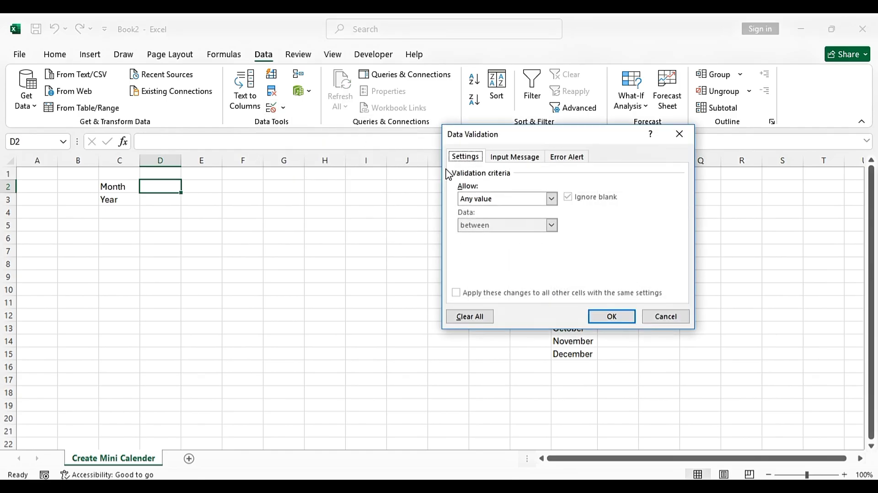
drag(472, 142, 226, 144)
click(232, 204)
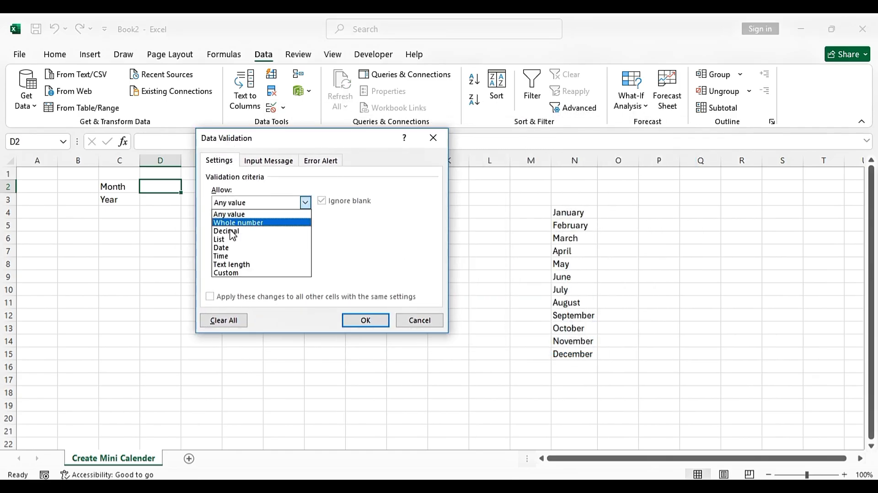
click(230, 240)
click(253, 254)
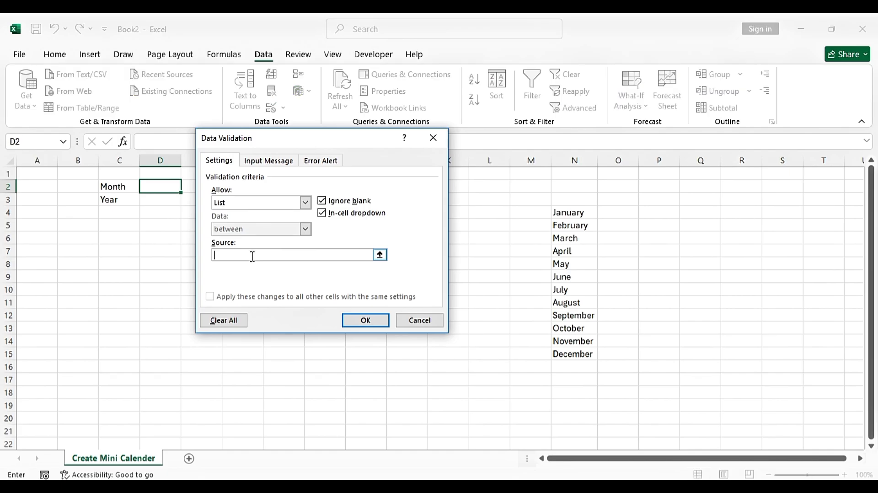
click(573, 211)
drag(574, 211, 571, 354)
click(359, 322)
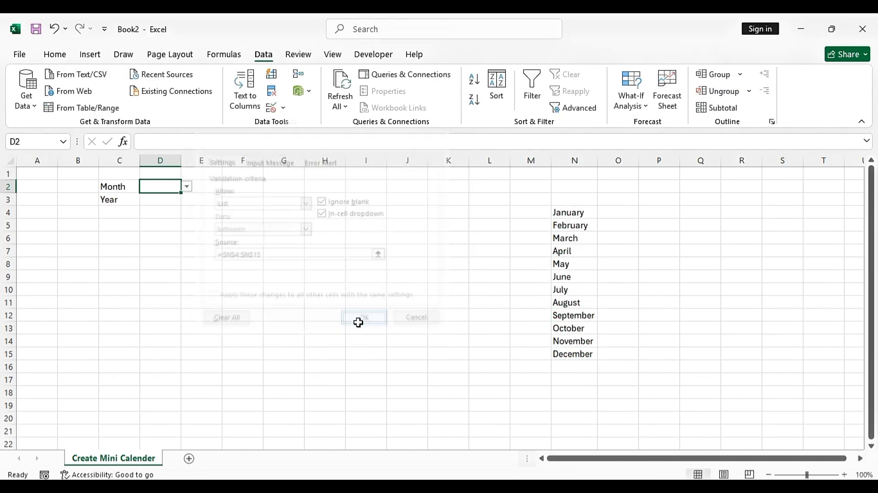
Pick June from D2's month dropdown
click(187, 186)
click(152, 233)
click(187, 186)
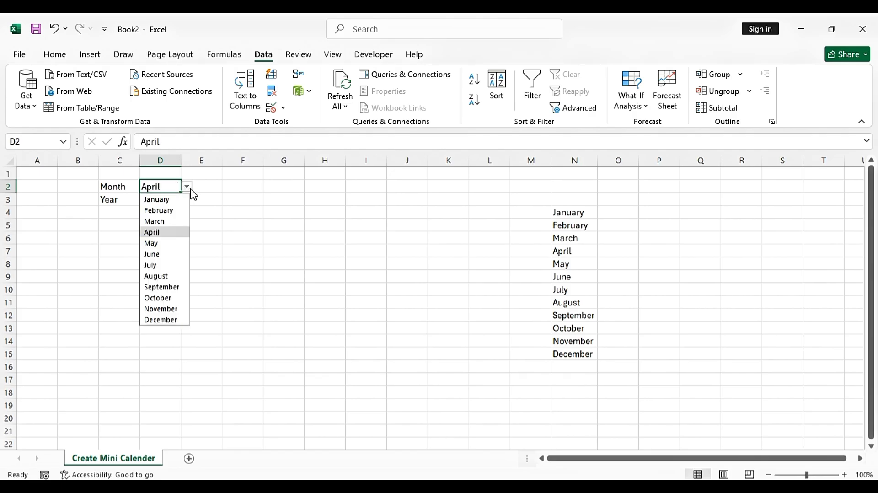
click(157, 254)
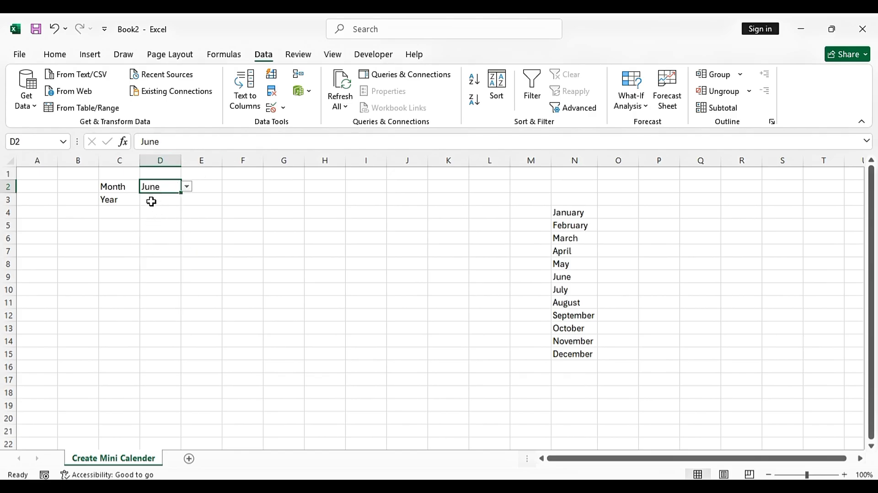
click(151, 200)
Enter 2026 in D3 and centre the June and 2026 values in D2:D3
text(2026)
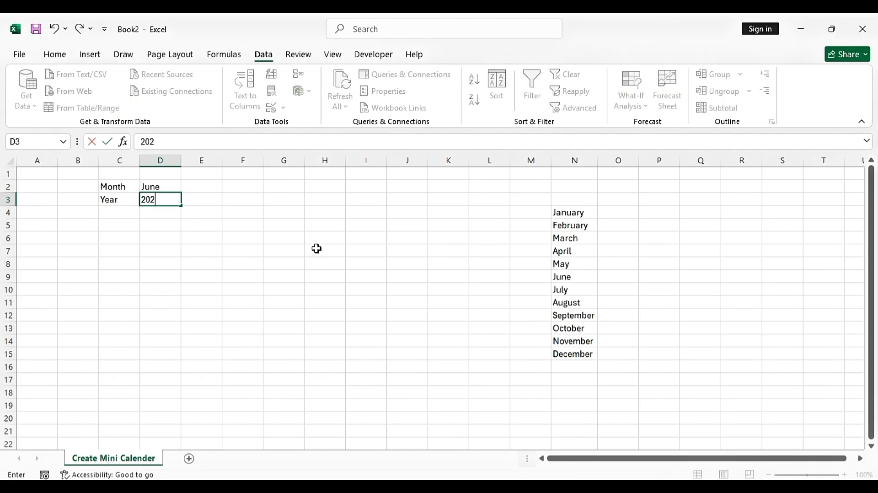
key(Return)
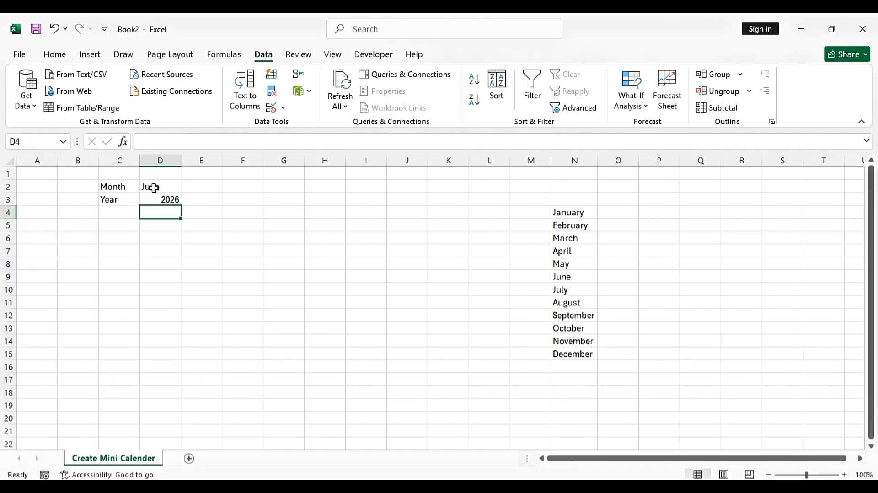
drag(149, 186, 153, 199)
click(63, 61)
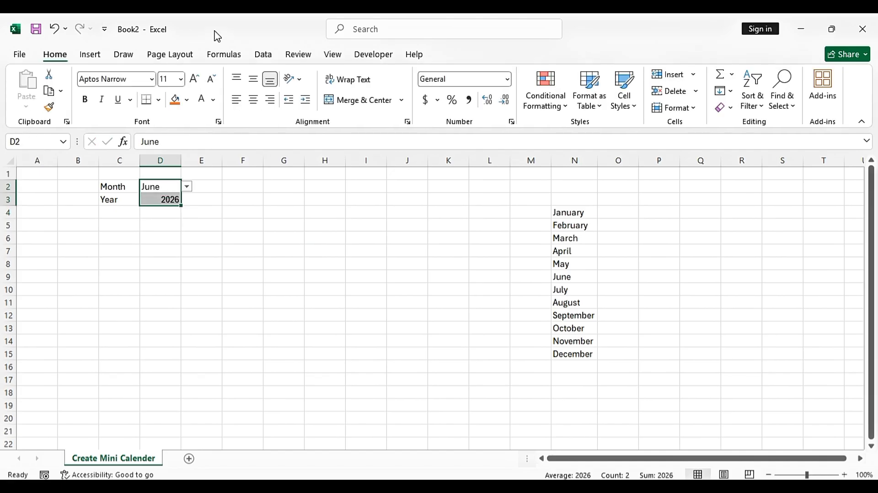
click(254, 100)
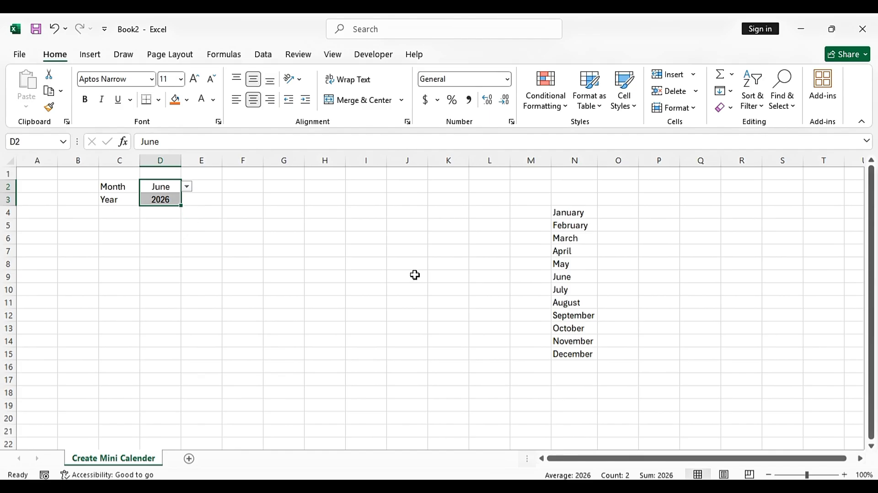
click(448, 277)
Hide column N containing the month list
click(566, 161)
right_click(566, 160)
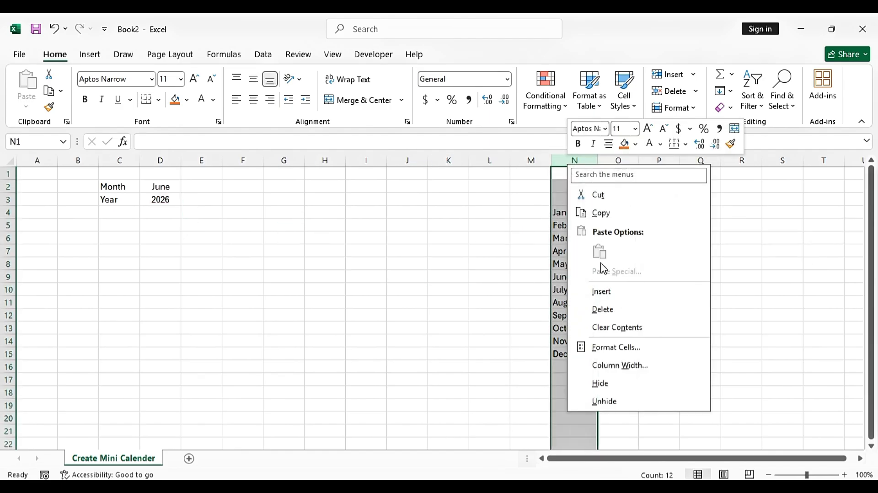
click(612, 383)
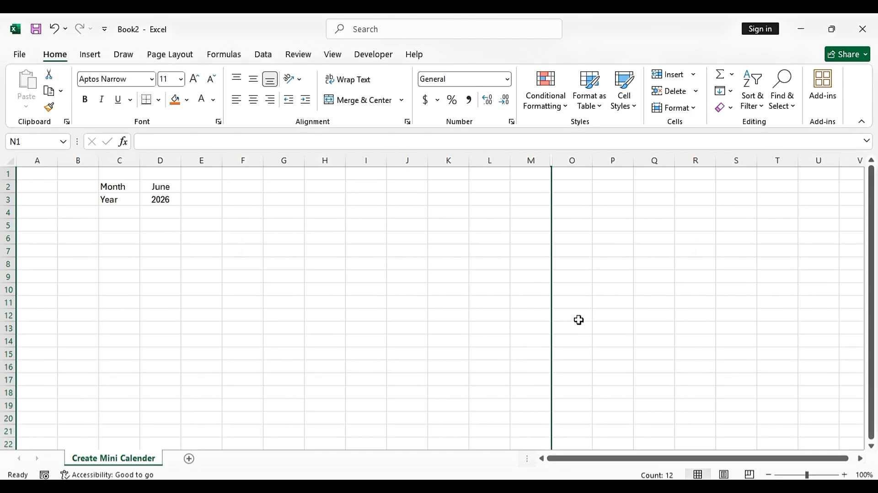
Merge and centre C5:I5 for the calendar header
click(121, 228)
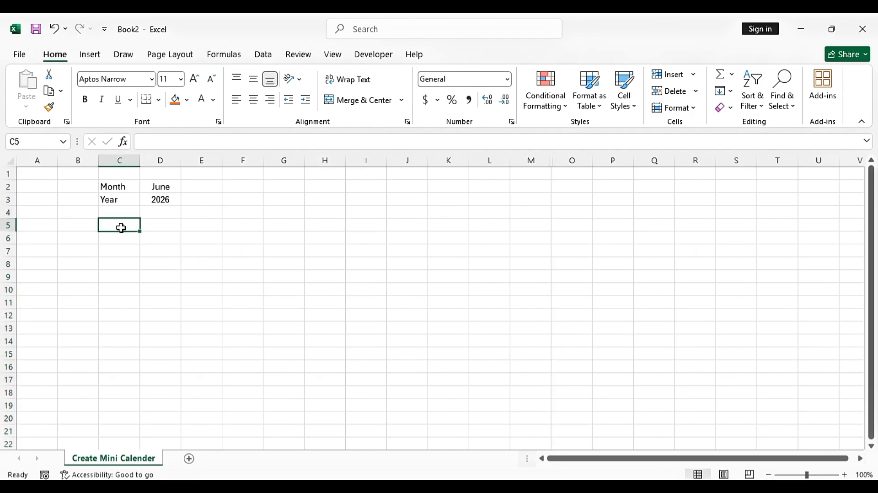
drag(121, 228, 347, 225)
click(383, 100)
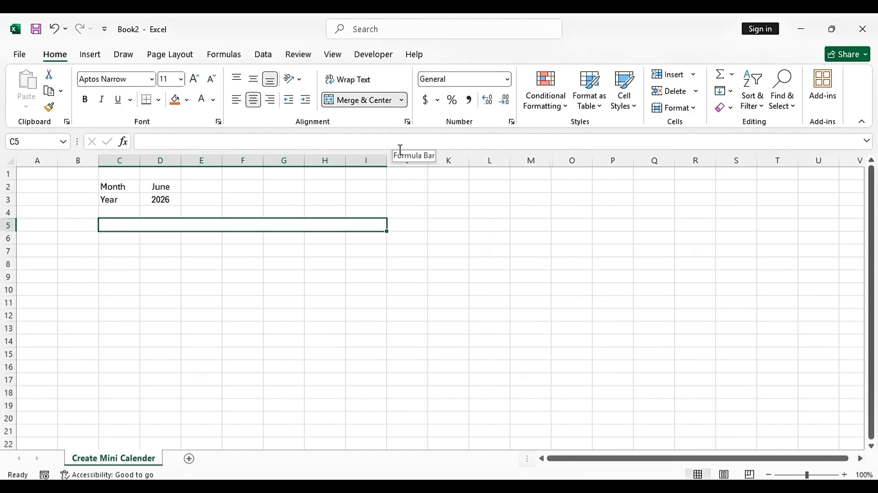
Enter =DATEVALUE(1&D2&D3) in the merged C5, giving 46174
text(=d)
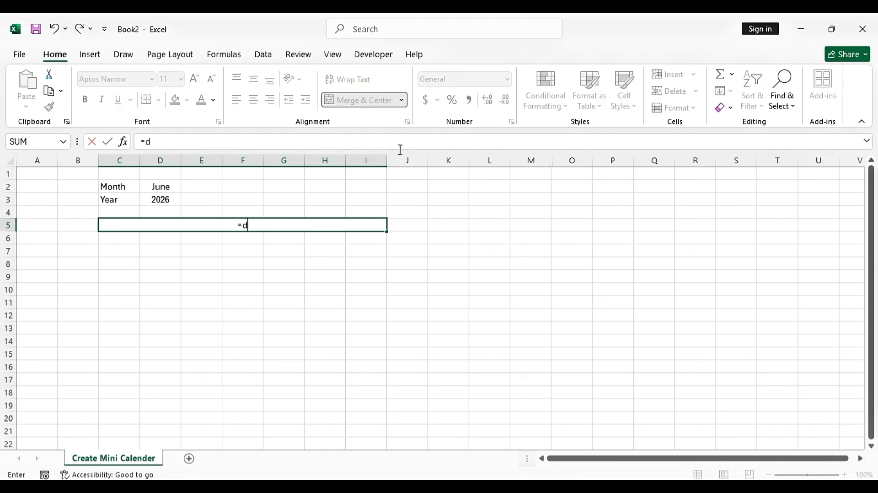
text(ated)
key(BackSpace)
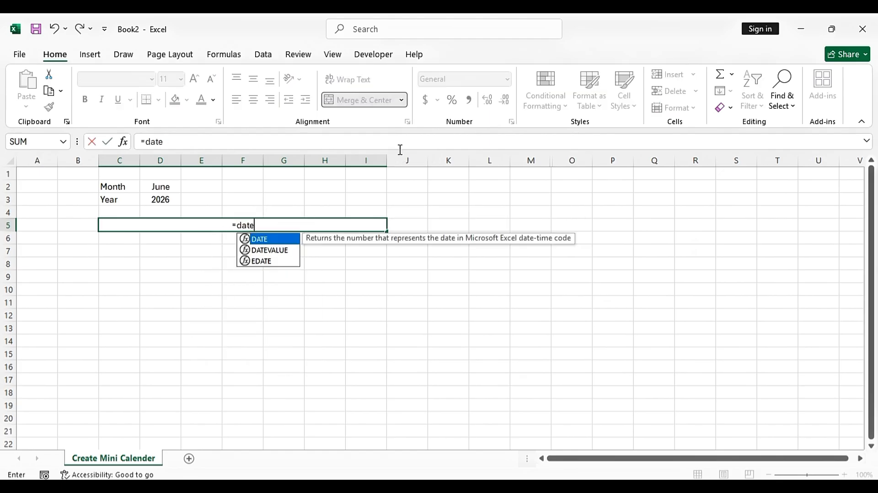
text(value)
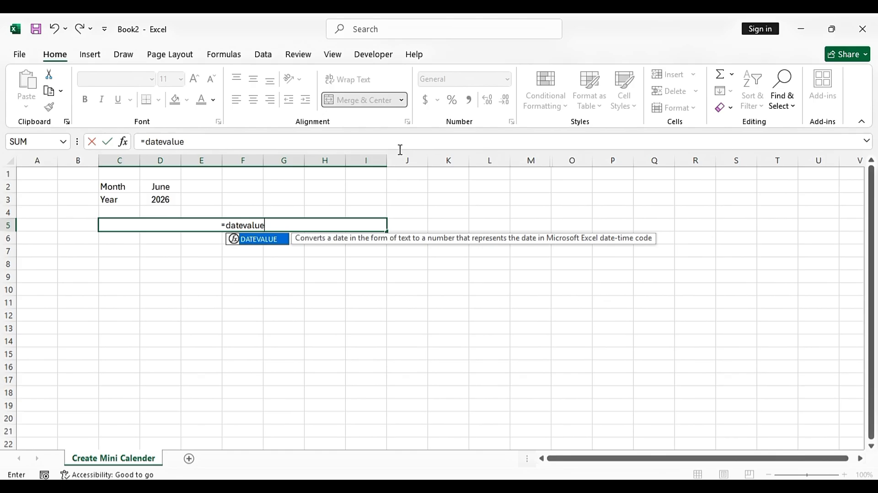
text(()
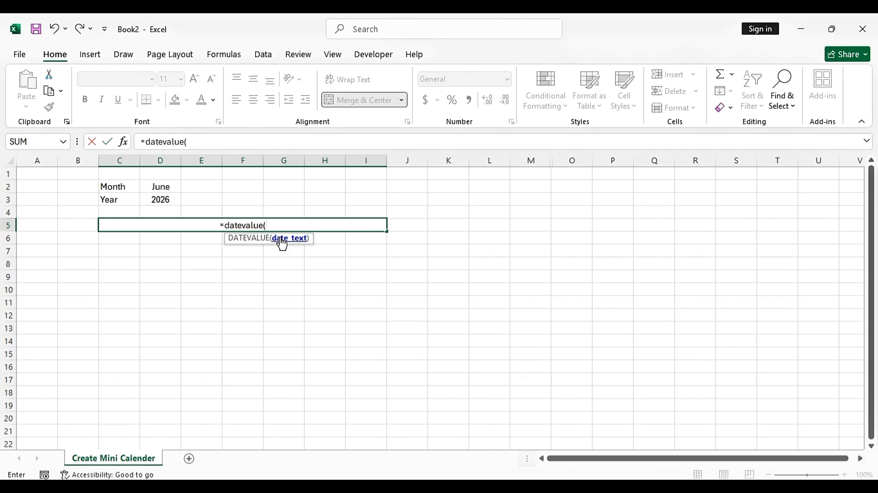
text(1)
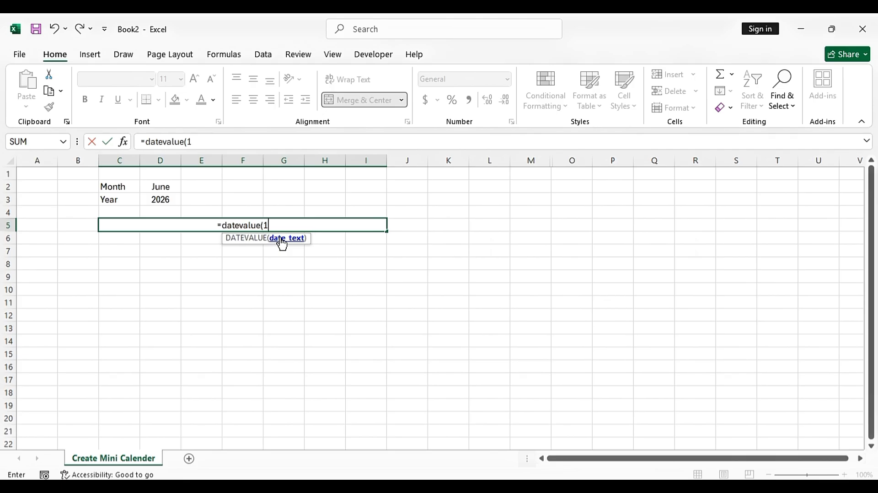
text(&)
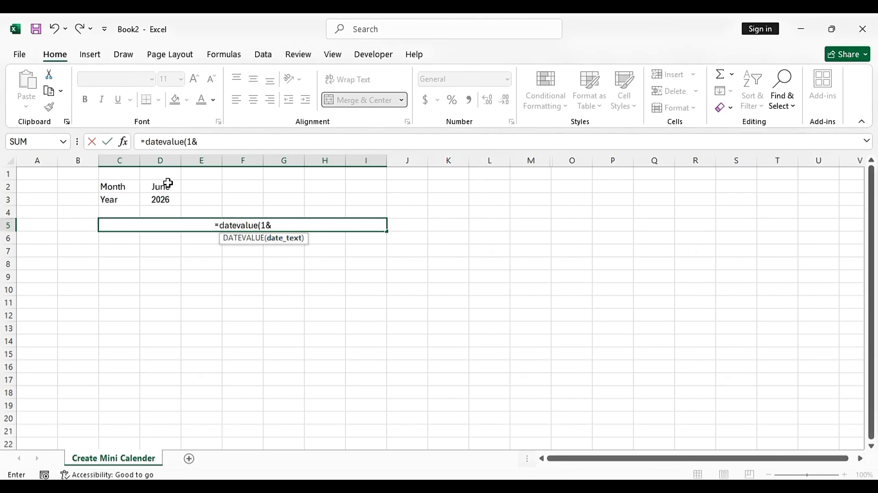
click(166, 185)
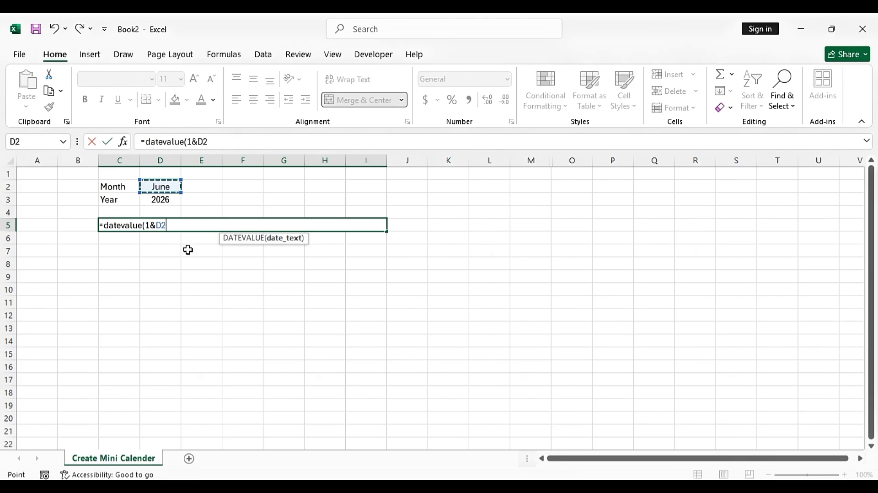
text(&)
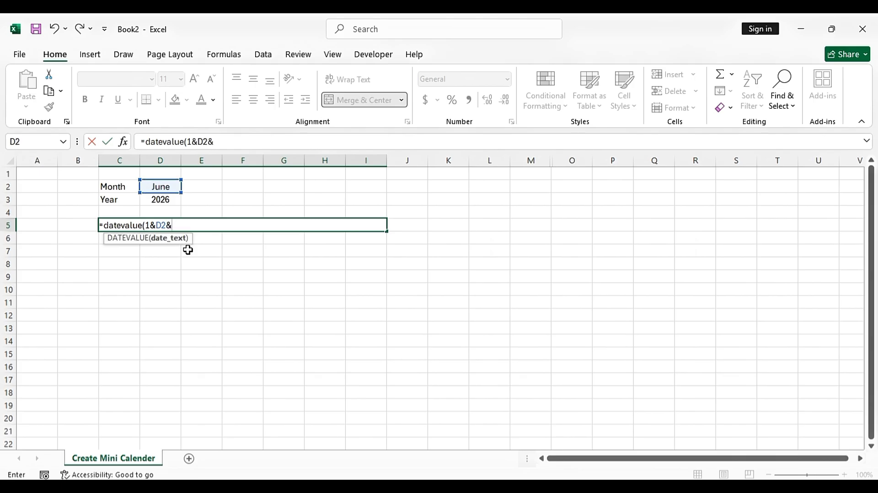
click(165, 200)
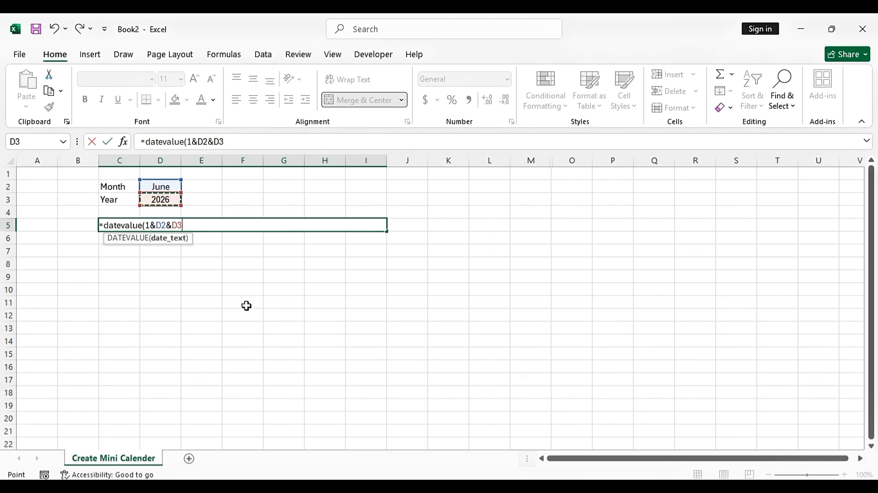
text())
key(Return)
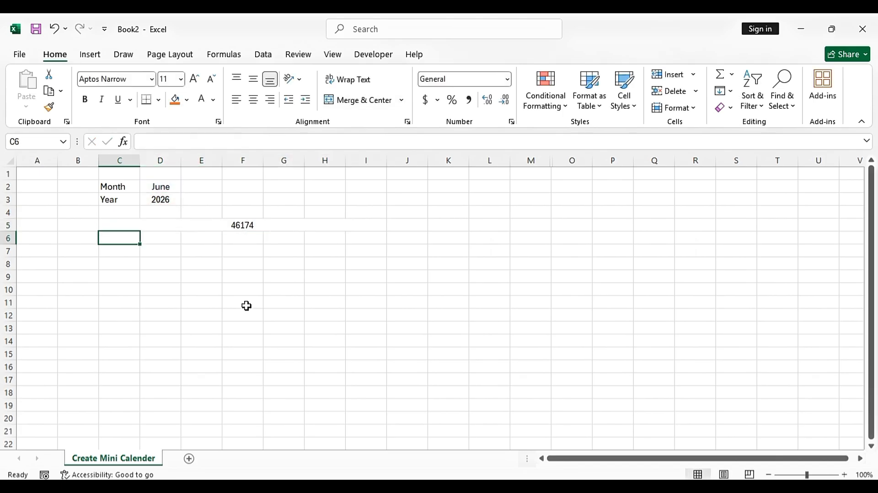
click(213, 225)
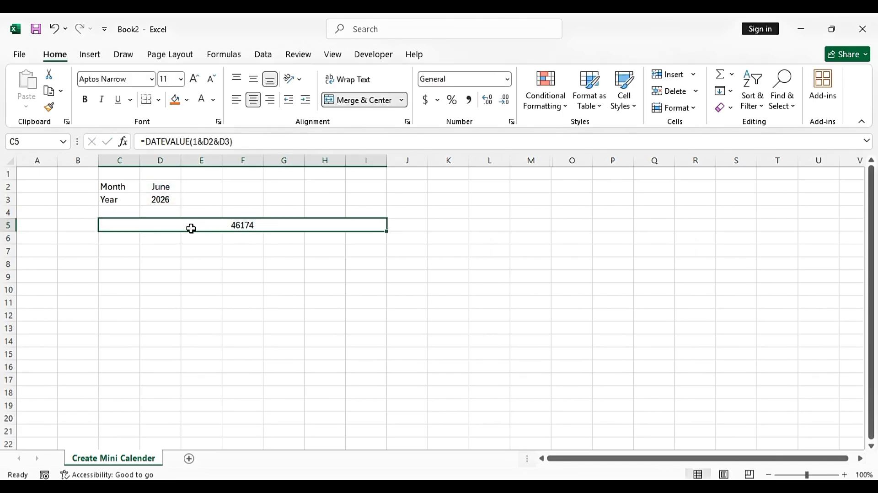
right_click(241, 225)
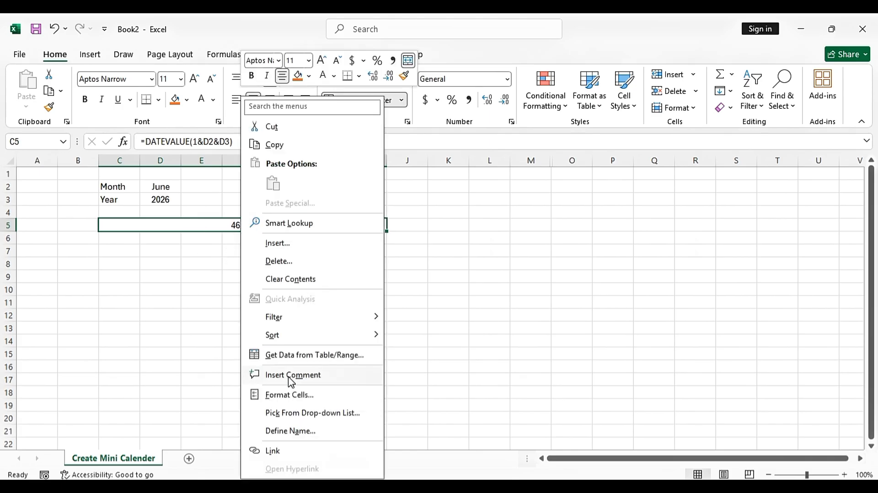
In Format Cells for C5, browse the Date category types
click(284, 394)
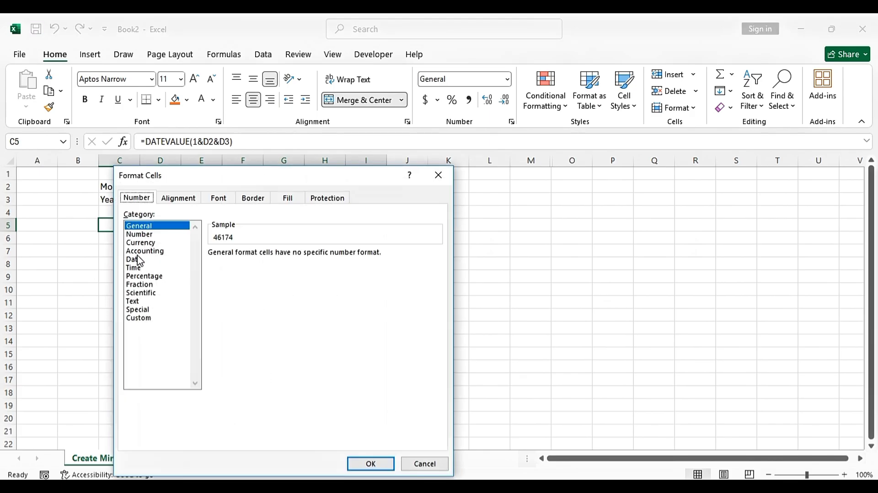
click(141, 259)
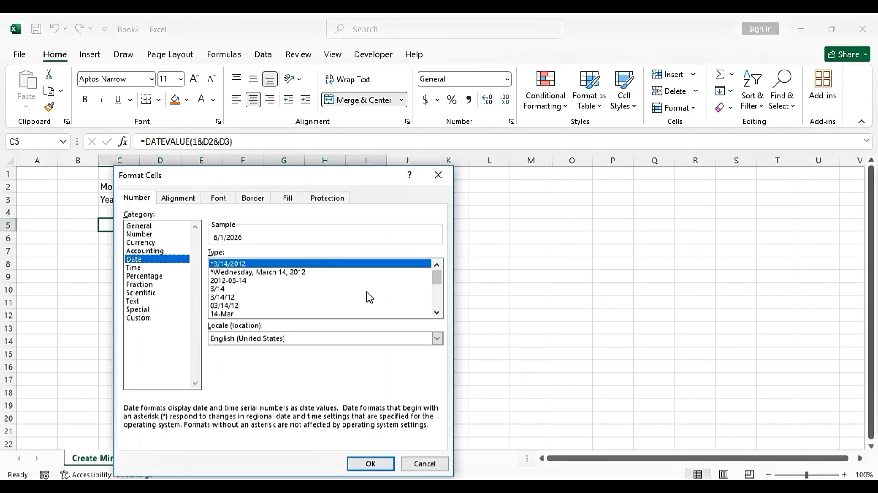
click(225, 314)
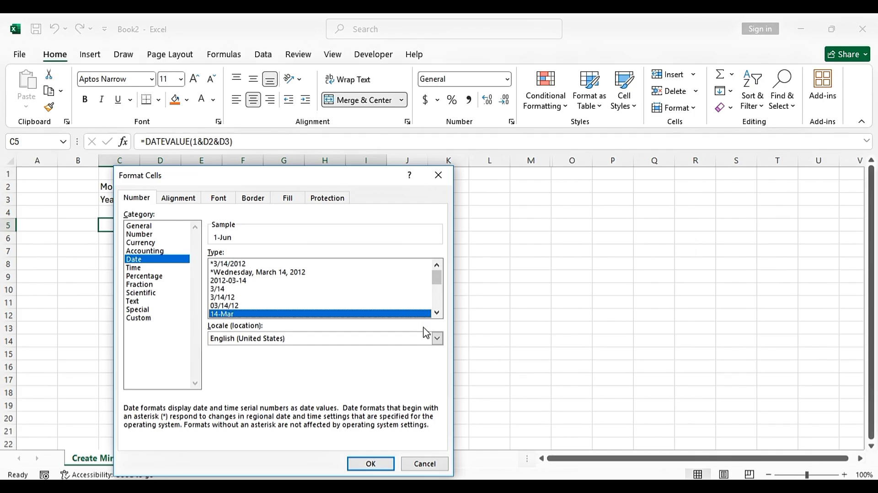
click(437, 314)
click(436, 314)
click(437, 314)
click(437, 314)
click(438, 314)
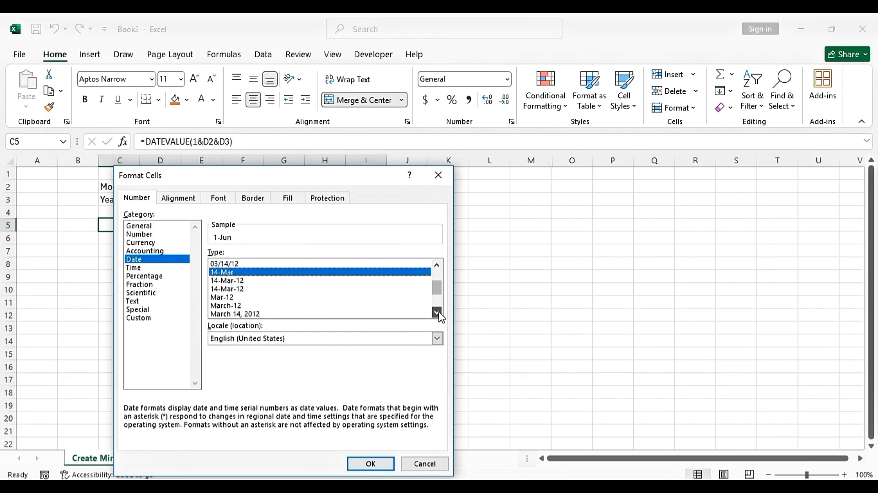
Apply the March-12 date type so the header reads June-26
click(240, 306)
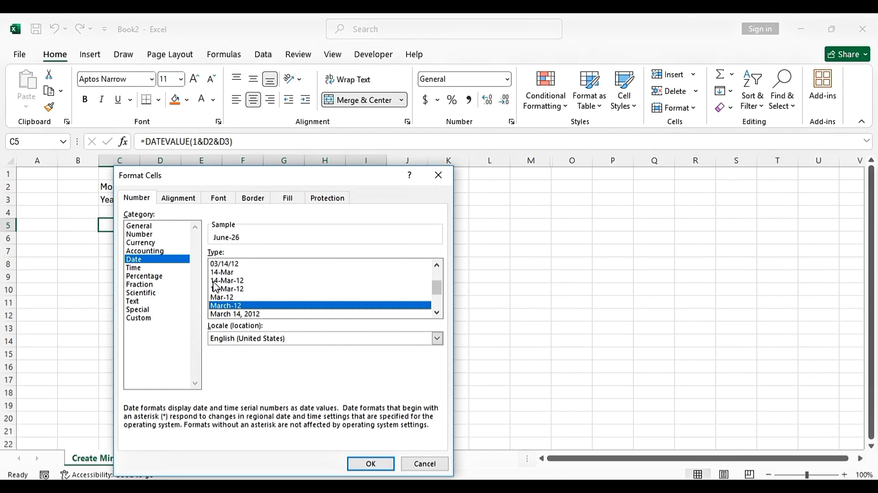
click(437, 313)
click(437, 313)
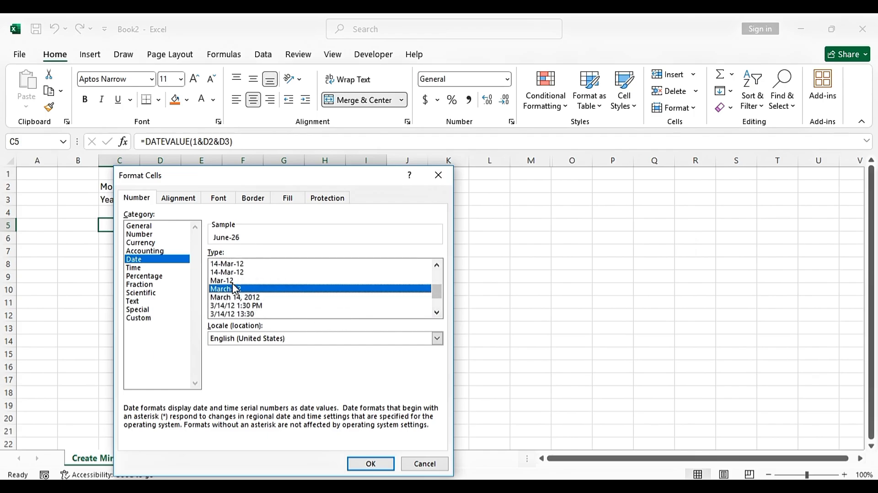
click(437, 314)
click(437, 315)
click(436, 315)
click(437, 315)
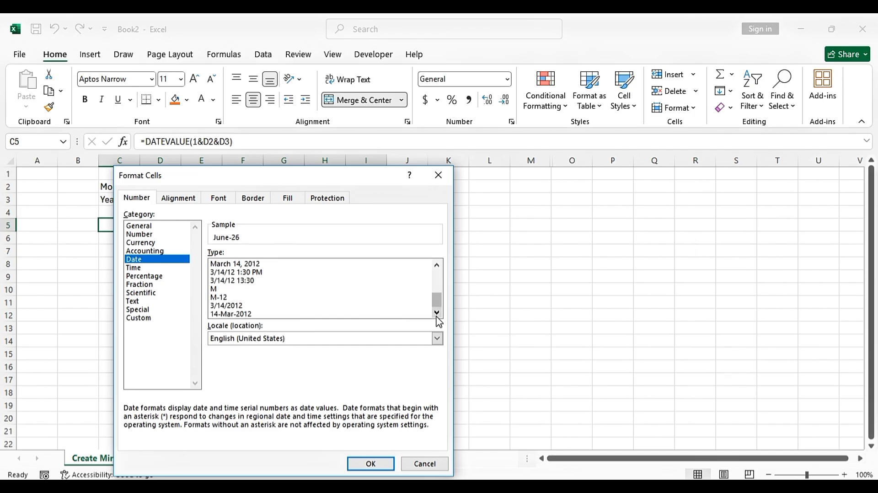
drag(437, 301, 438, 291)
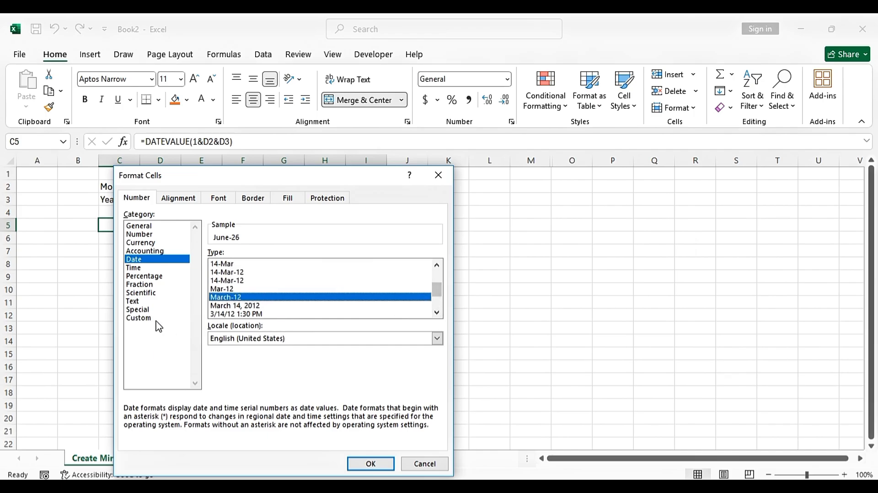
click(371, 464)
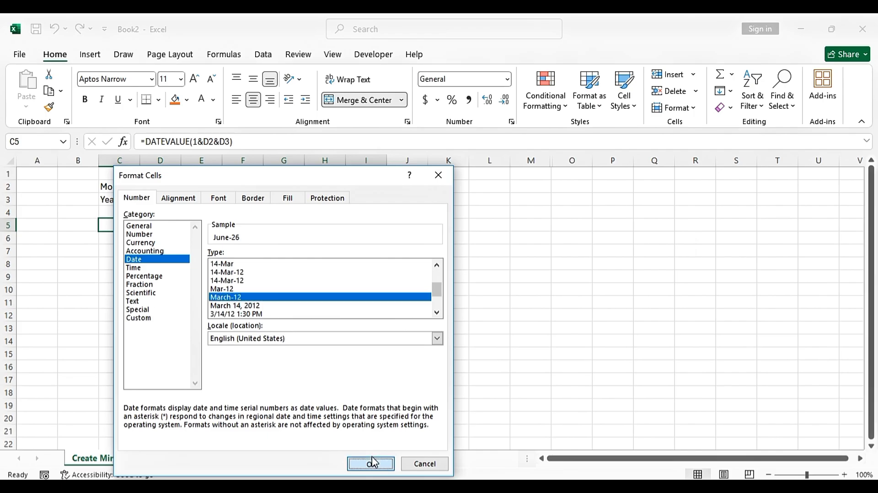
right_click(238, 226)
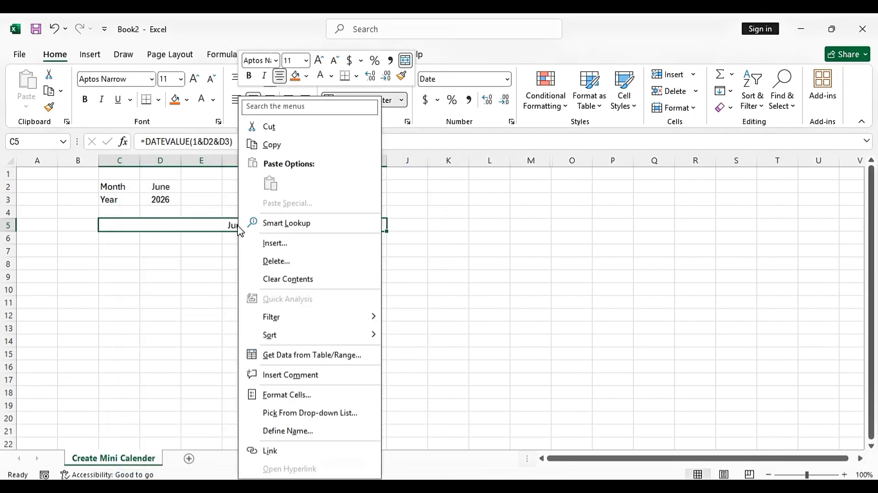
key(Escape)
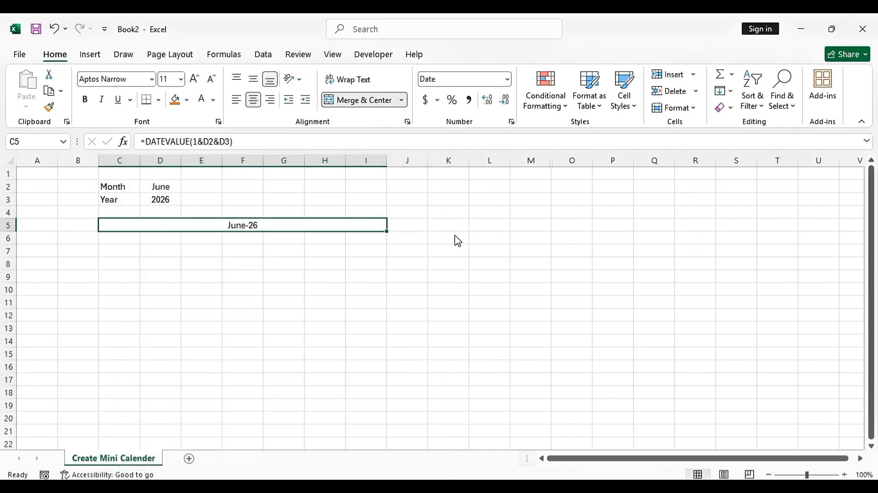
Change C5's custom format to [$-en-US]mmmm-yyyy;@ so it shows June-2026
right_click(258, 230)
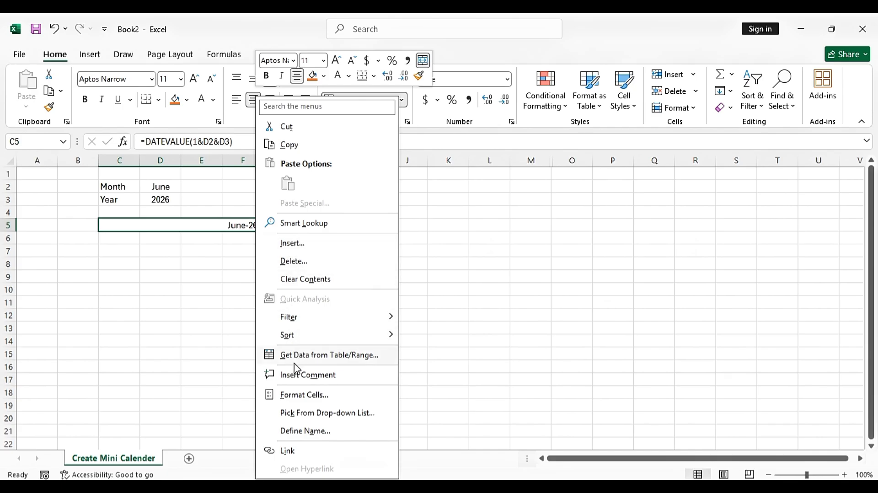
click(314, 397)
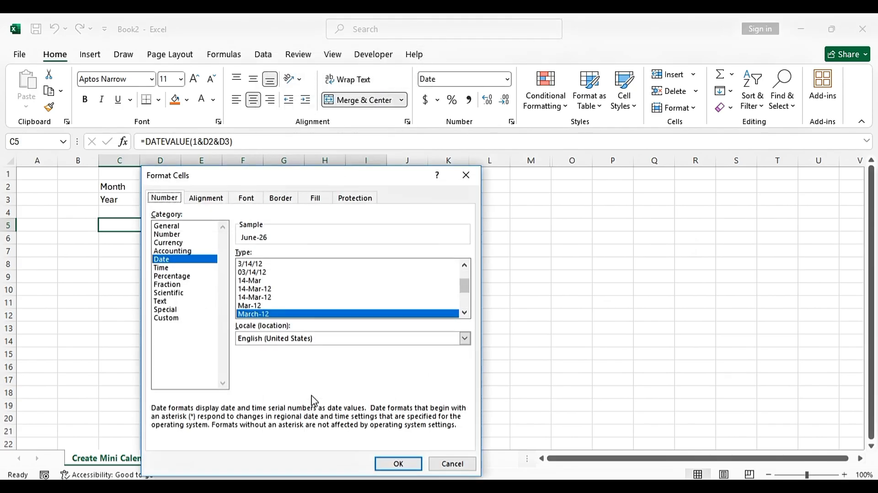
click(182, 318)
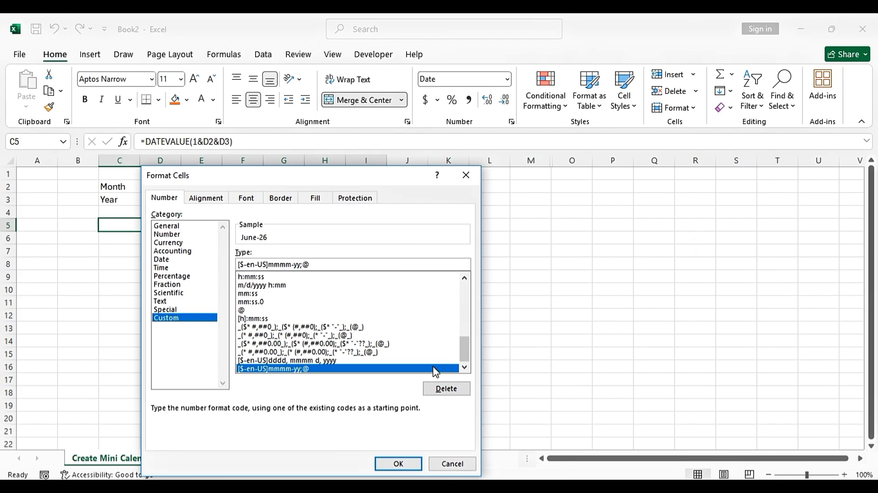
text(yy)
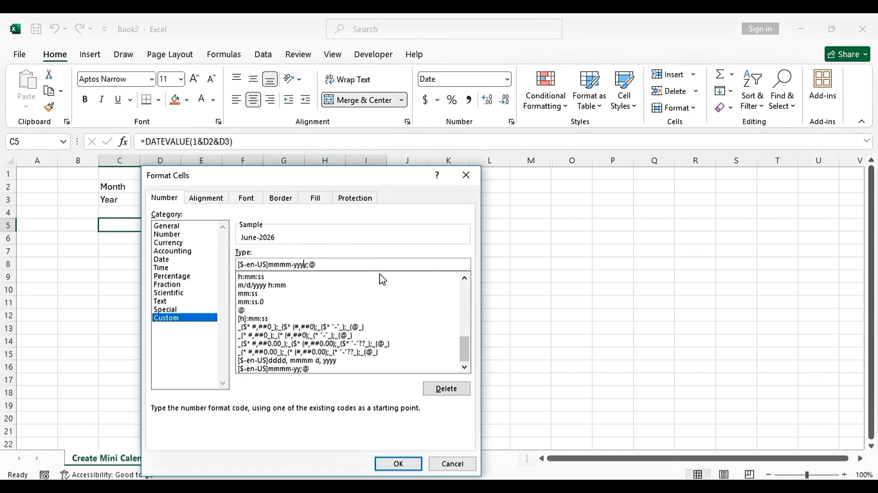
click(399, 463)
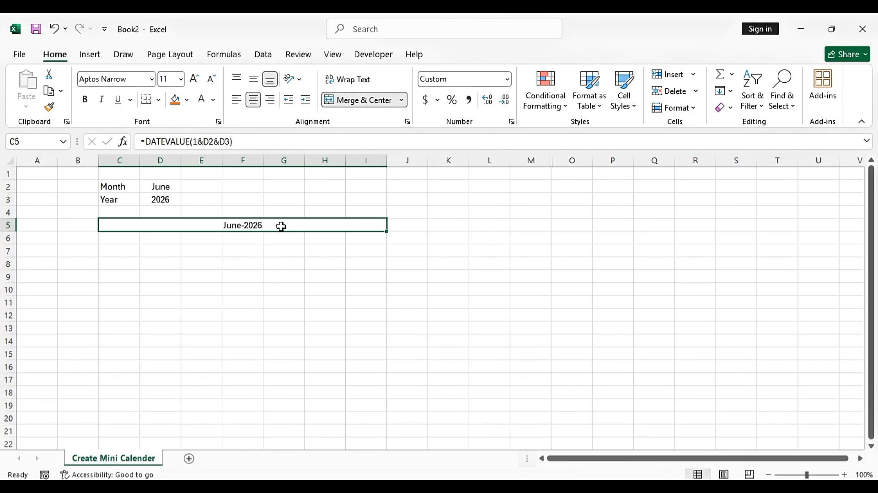
Make the June-2026 header bold with white text on a green fill
click(85, 100)
click(187, 99)
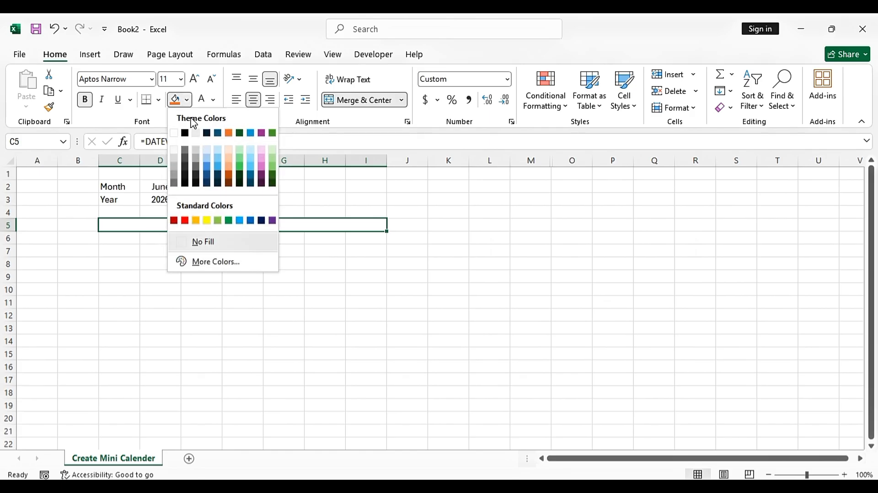
click(228, 221)
click(203, 98)
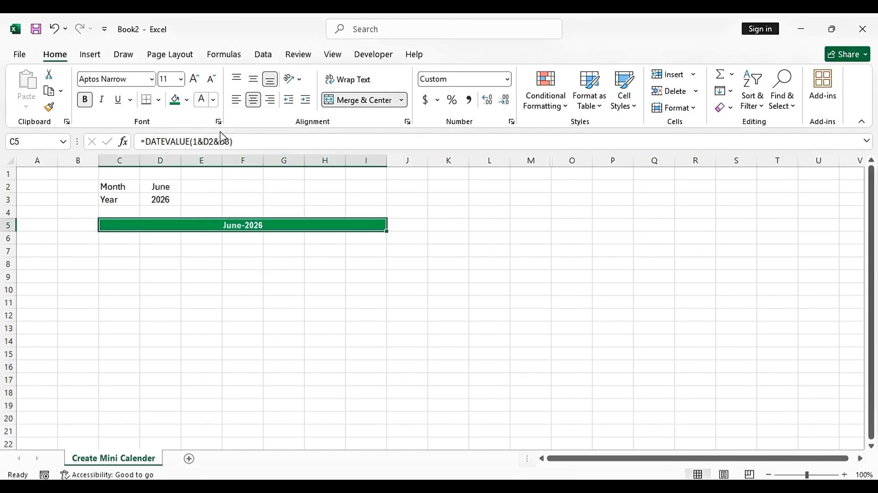
click(439, 246)
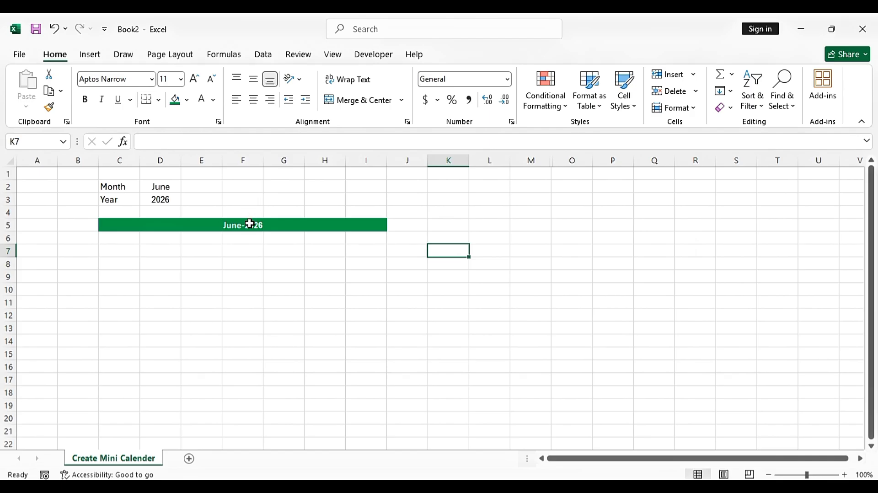
Enter Sun and Mon in C6:D6 and autofill the weekdays through Sat in I6
click(128, 240)
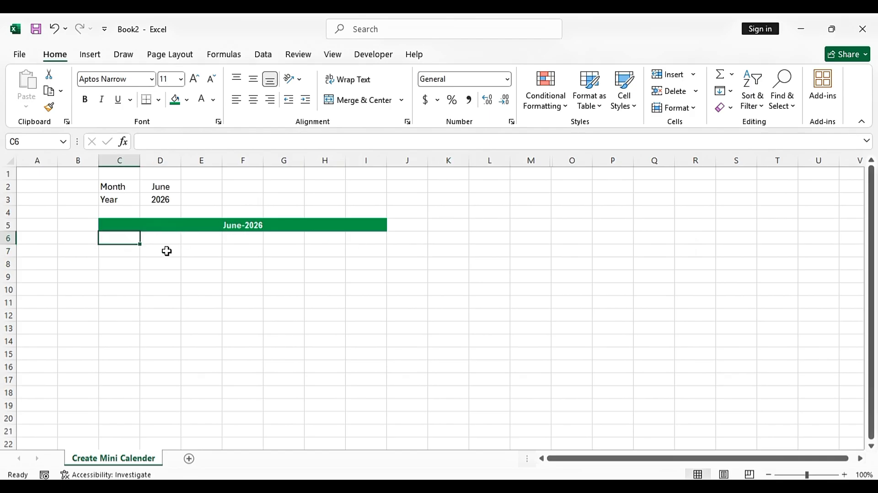
text(Su)
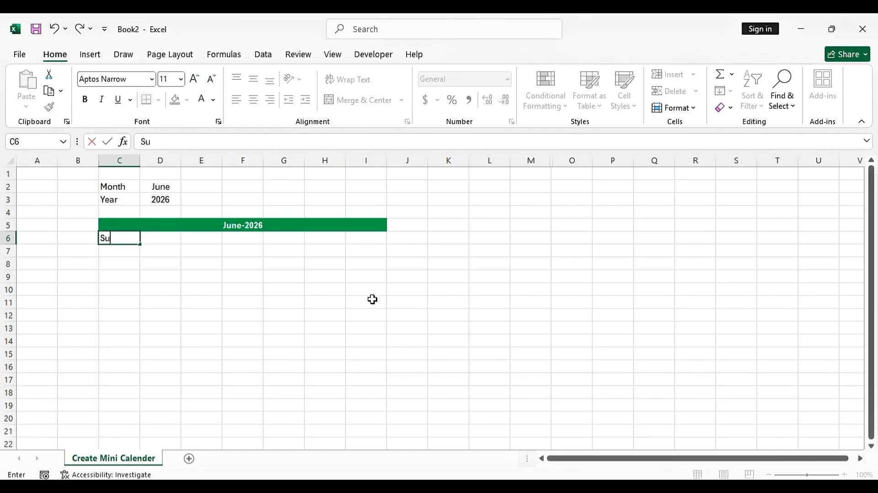
text(n)
key(Return)
key(Up)
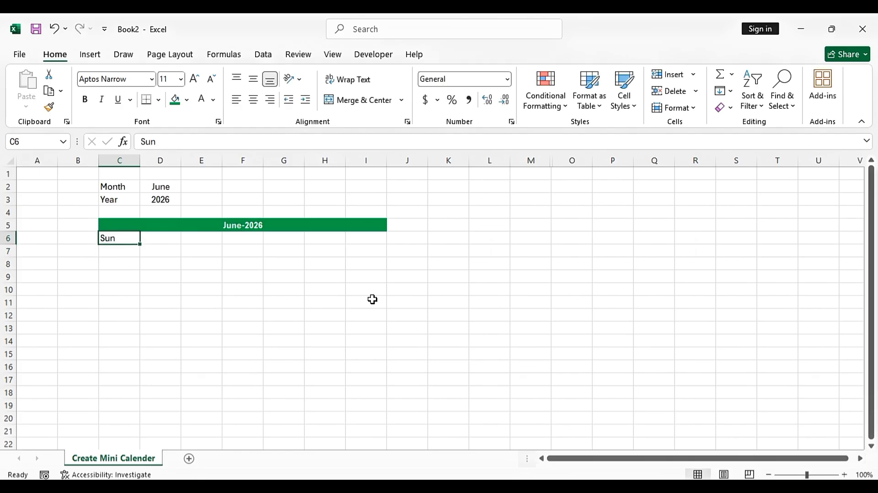
key(Right)
text(Mon)
key(Return)
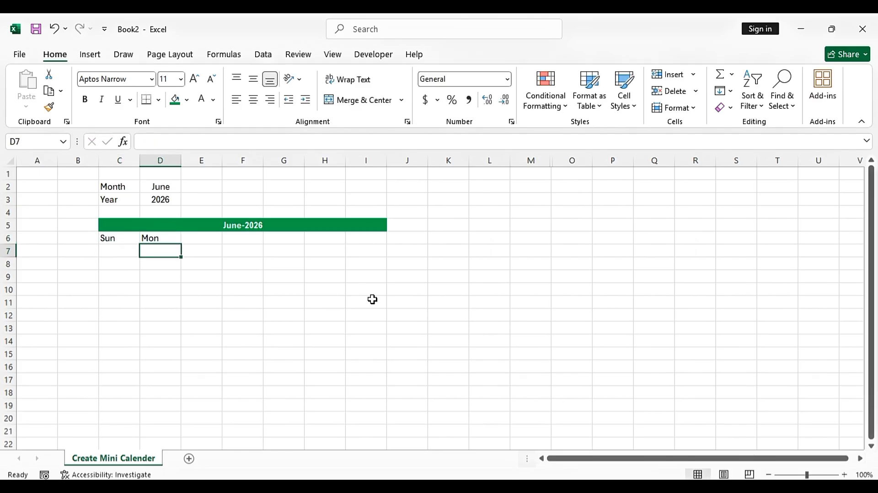
key(Up)
key(Left)
key(shift+Right)
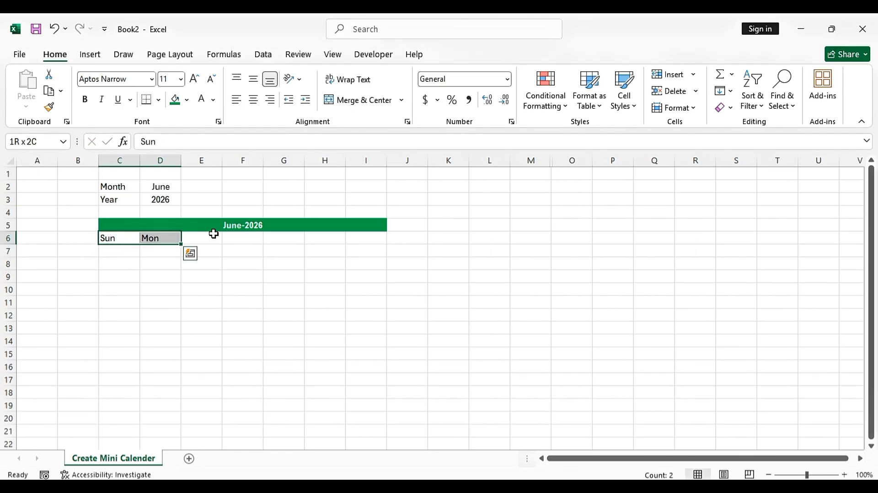
drag(181, 245, 379, 240)
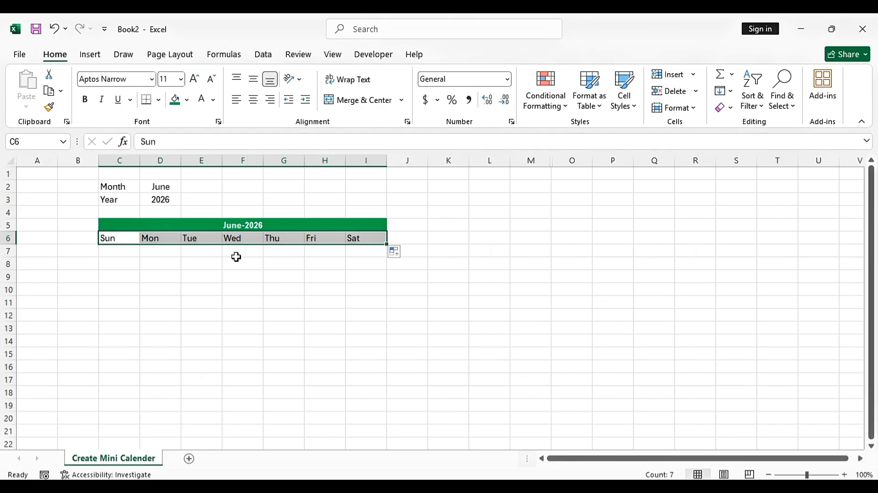
Make the Sun–Sat weekday row bold and centred
click(84, 99)
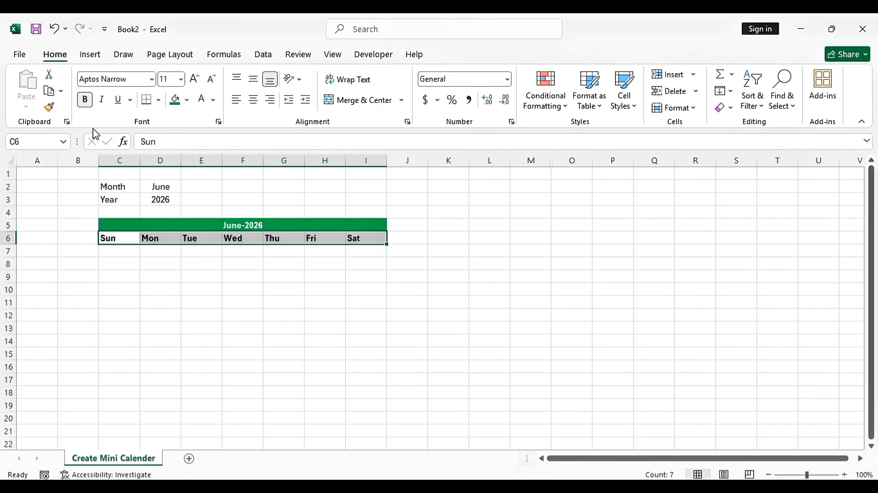
click(253, 100)
click(496, 221)
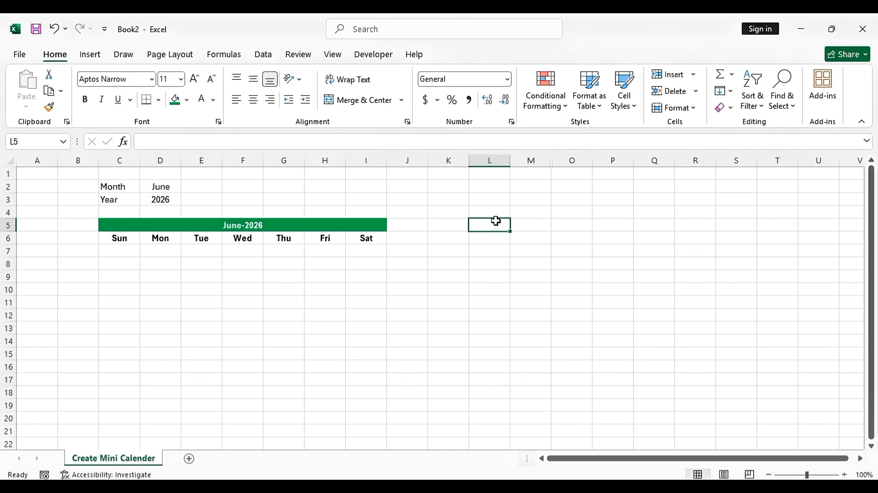
click(110, 251)
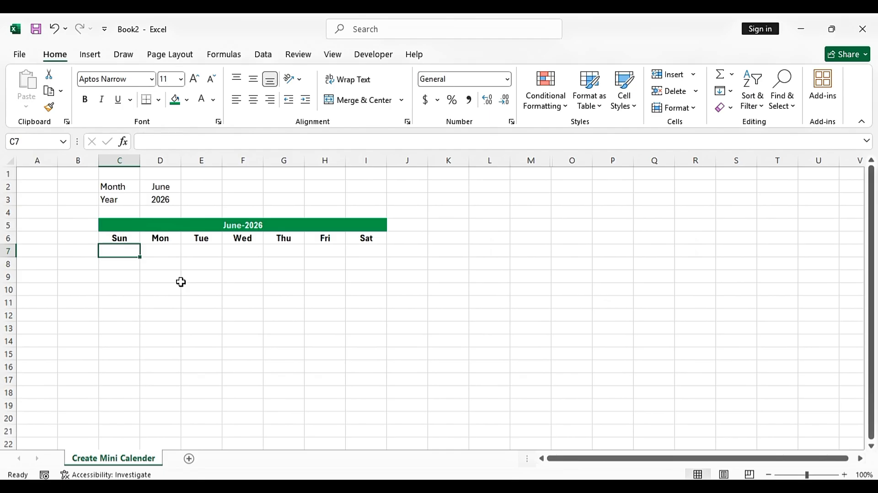
Enter =SEQUENCE(6,7,$C$5-WEEKDAY($C$5,1)+1,1) in C7 to spill the 6×7 date grid
text(=SEQUENCE)
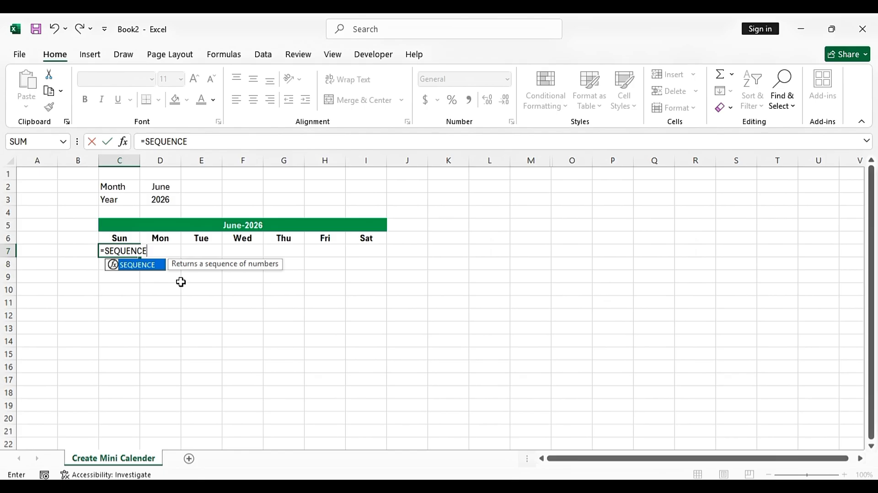
text(()
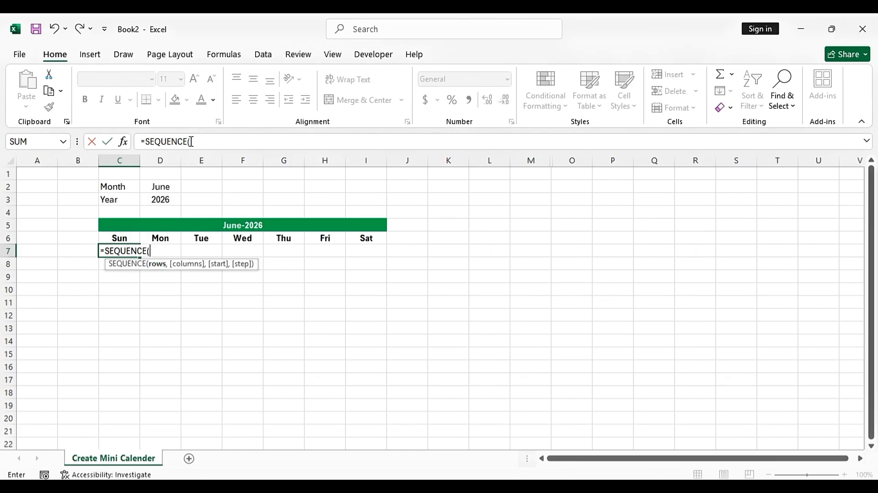
click(199, 141)
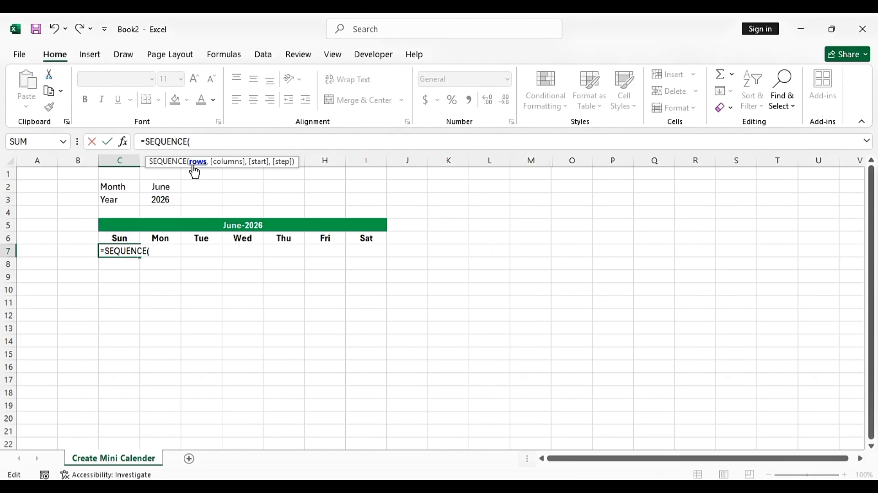
text(6,)
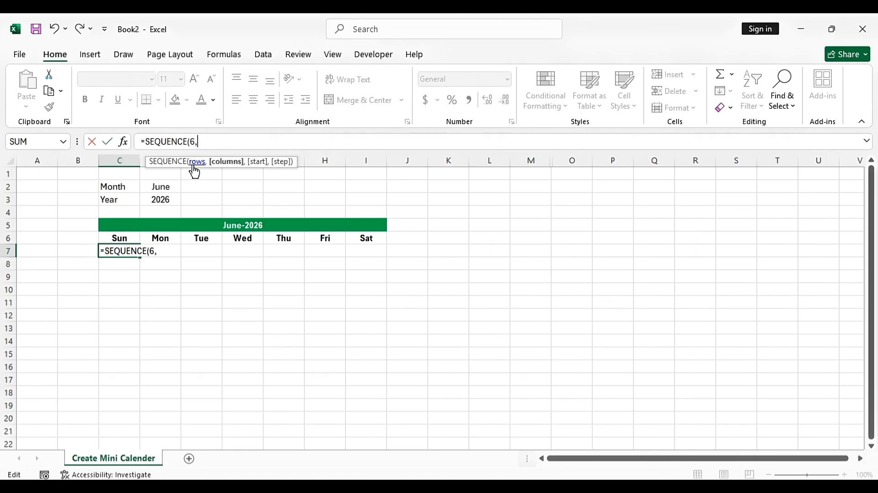
text(7,)
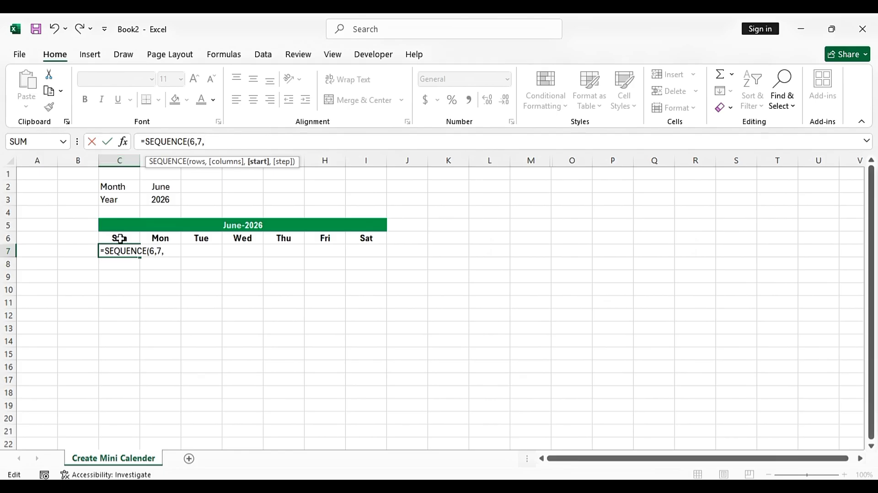
click(235, 225)
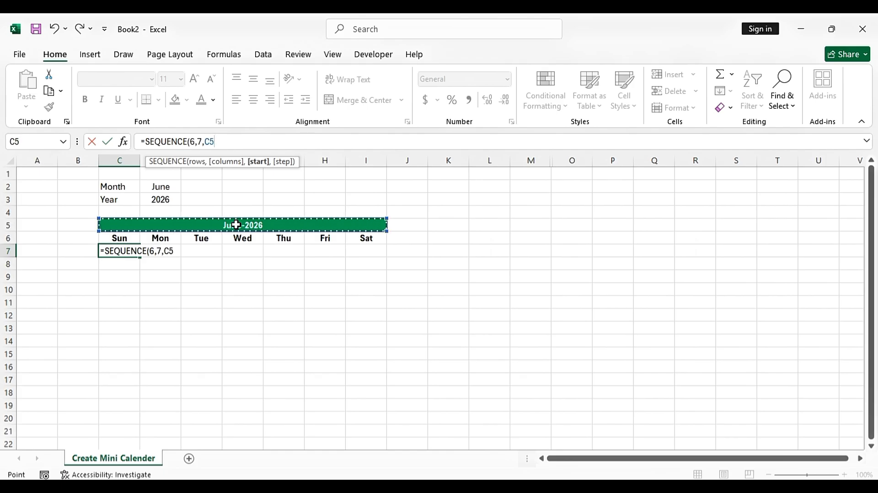
key(F4)
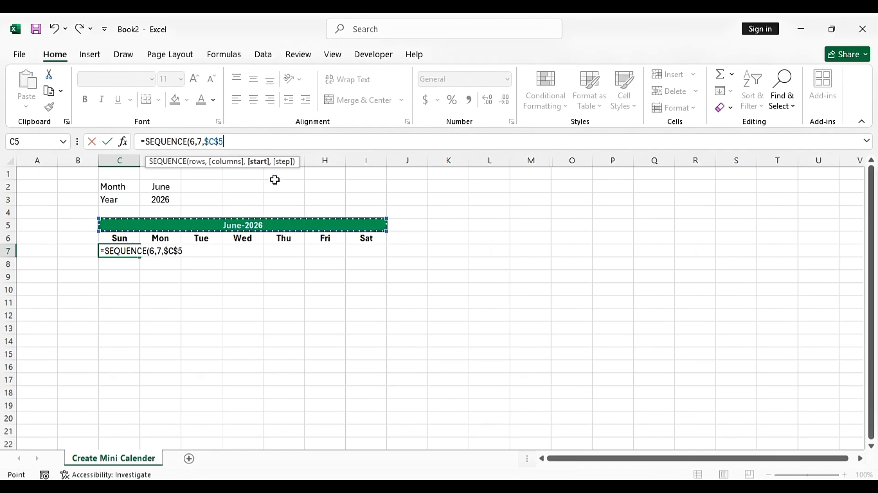
text(-)
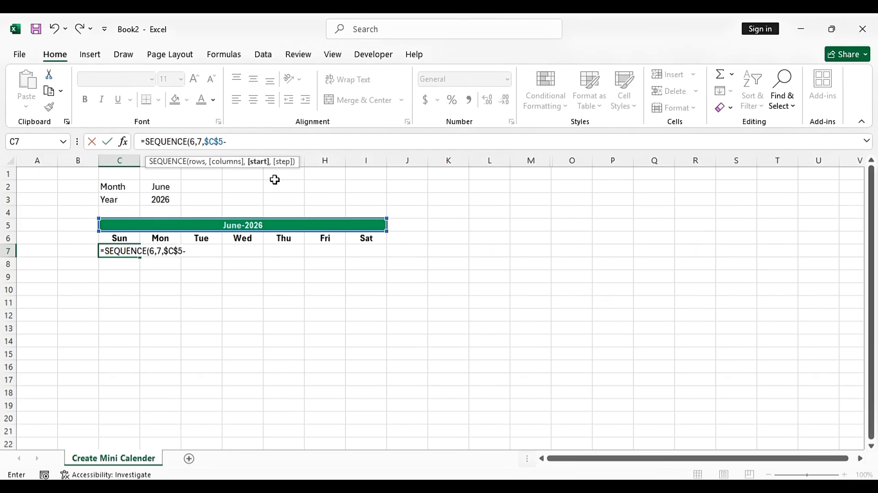
text(weekday)
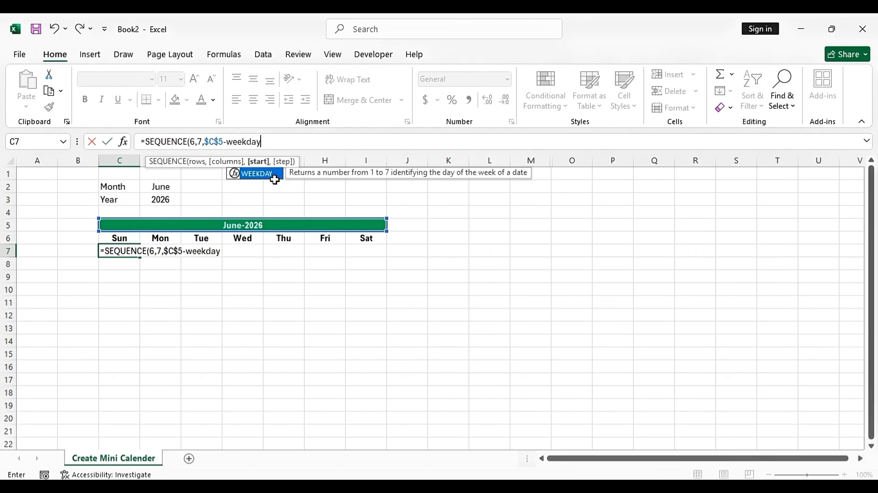
text(()
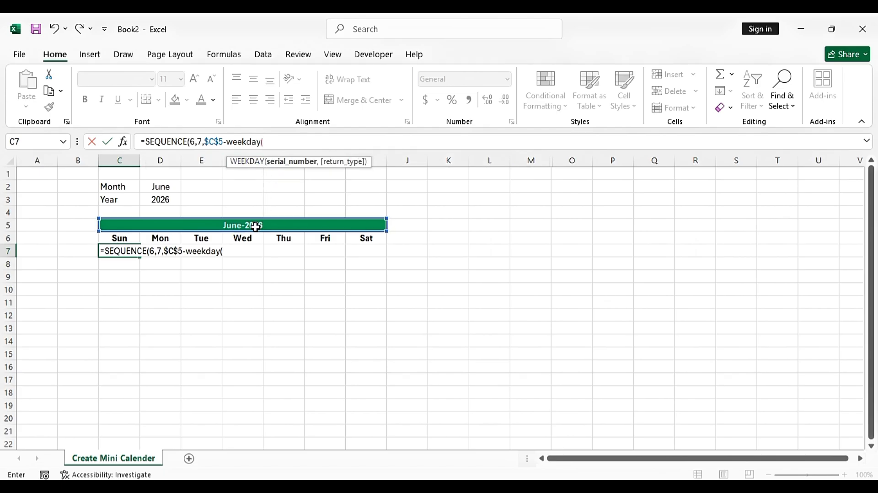
click(237, 227)
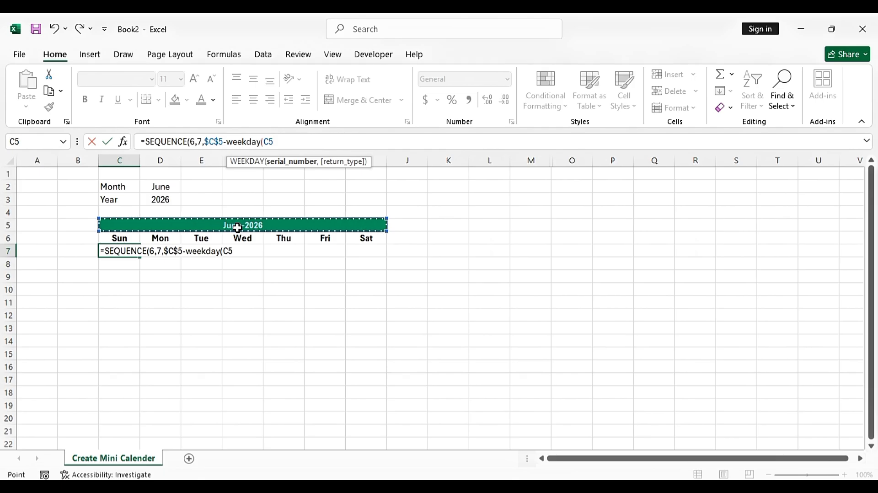
key(F4)
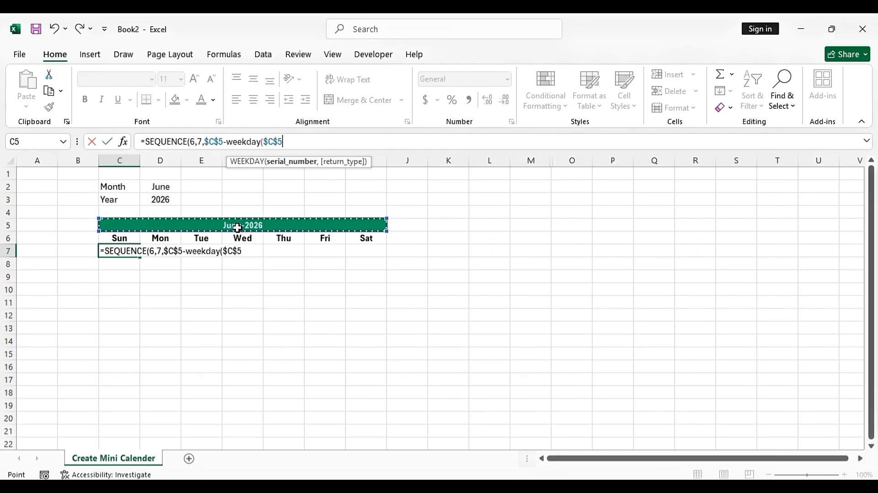
text(,)
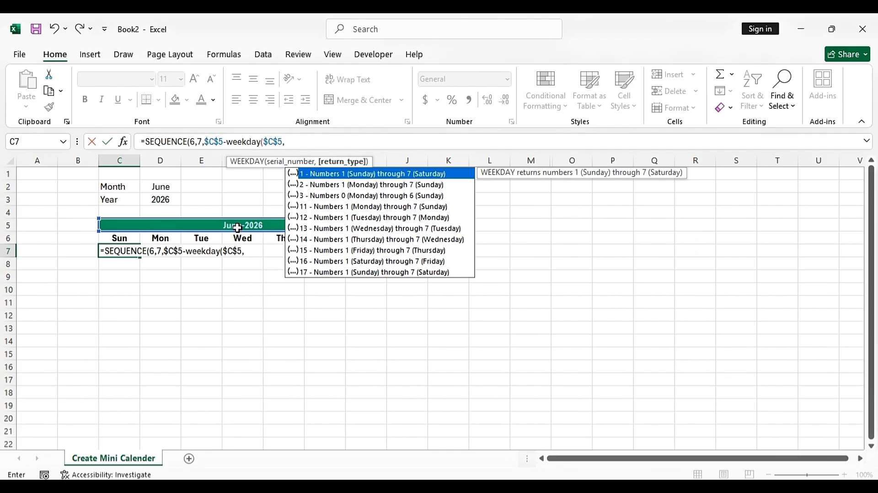
text(1))
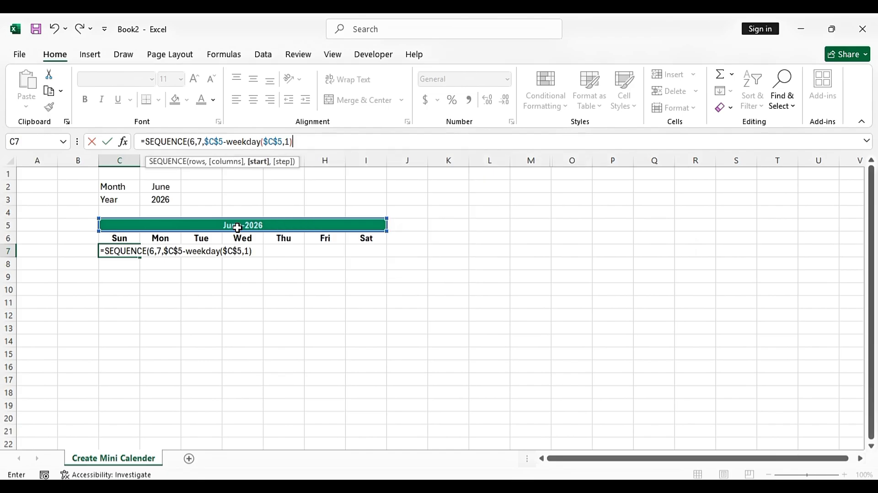
text(+1,1)
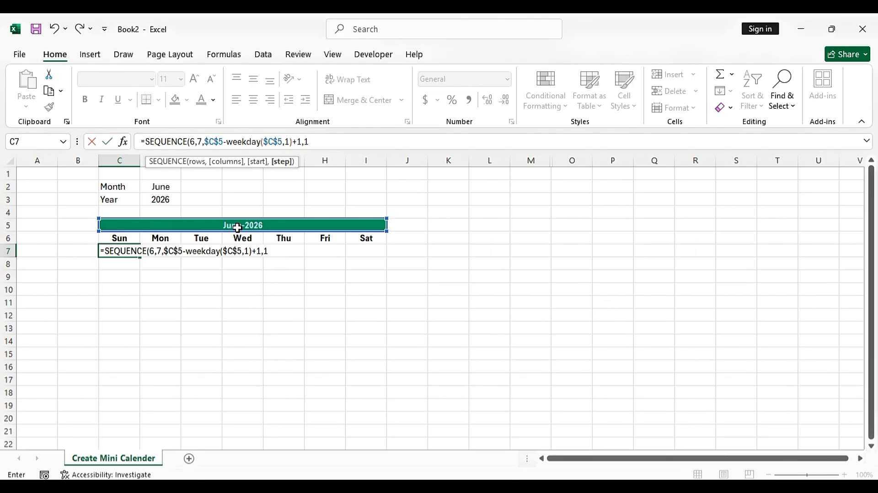
text())
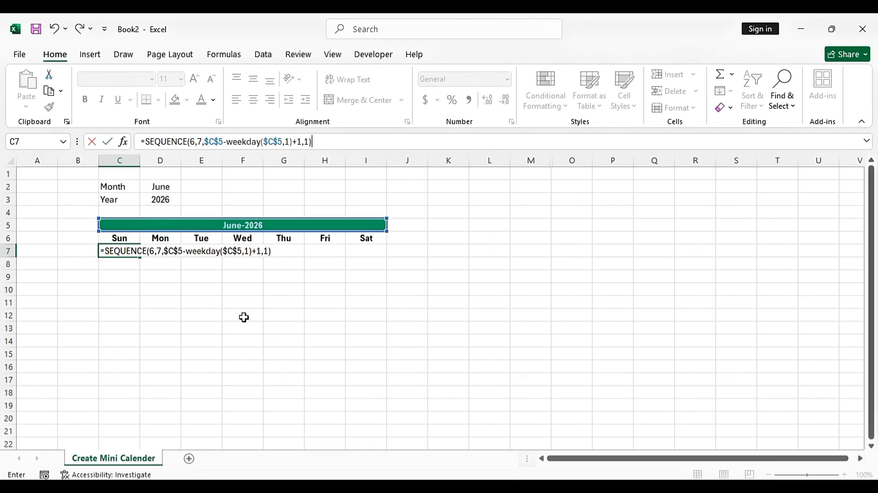
key(Return)
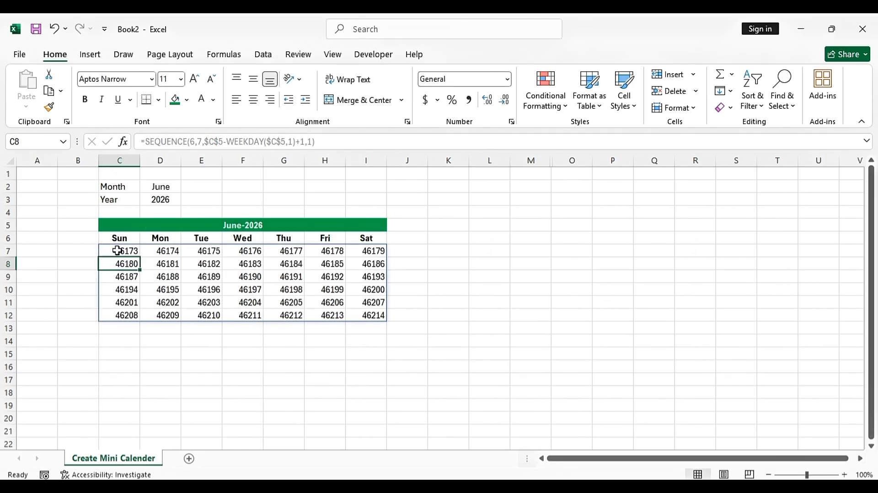
Give the date grid C7:I12 a custom 'd' number format so only day numbers show
drag(121, 250, 364, 319)
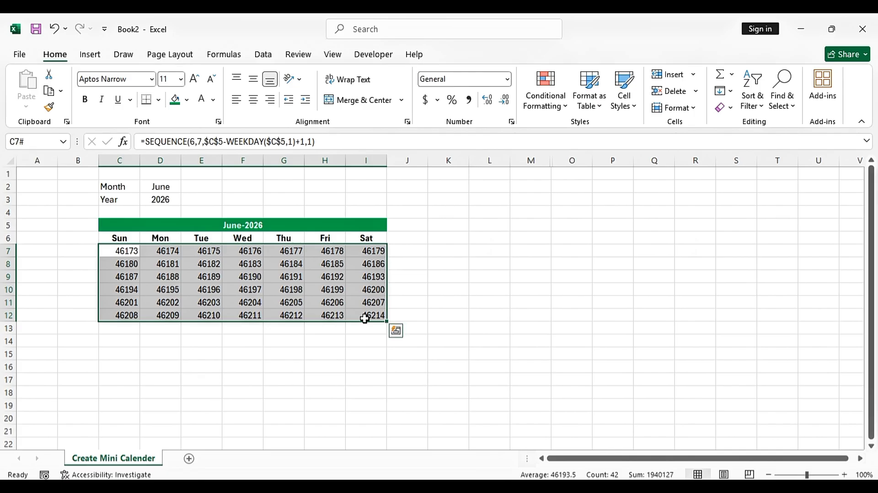
right_click(123, 271)
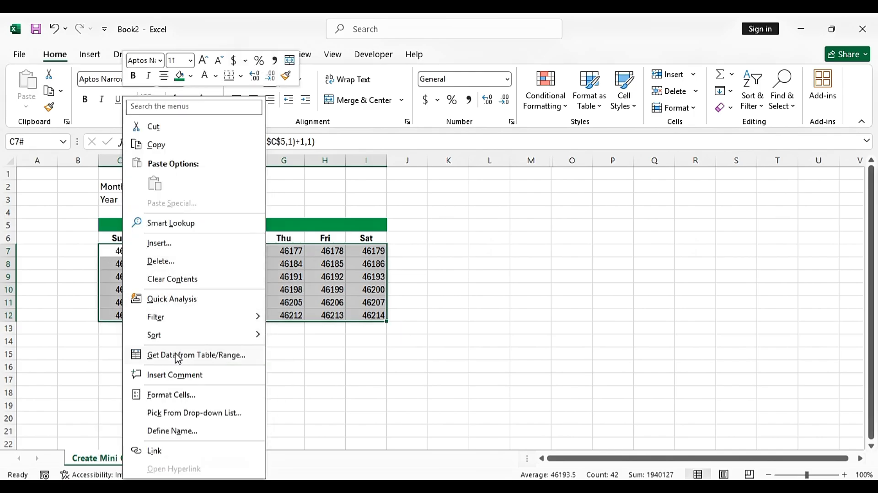
click(179, 395)
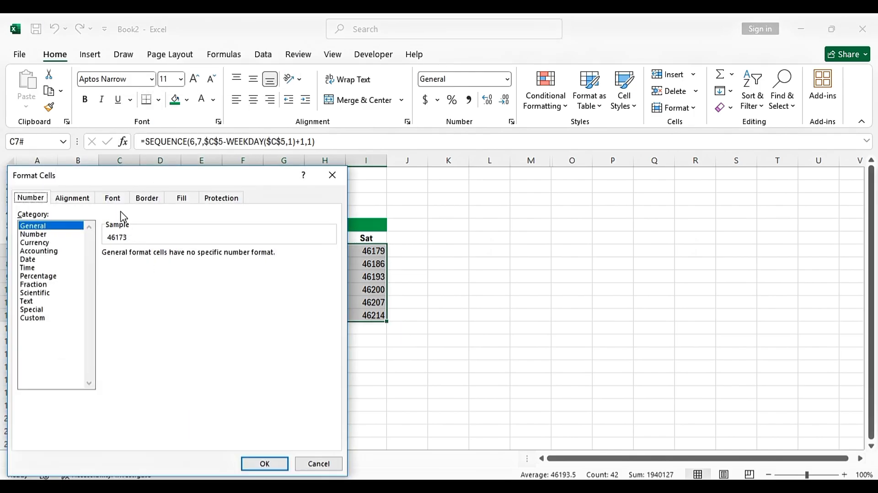
drag(111, 176, 303, 159)
click(224, 302)
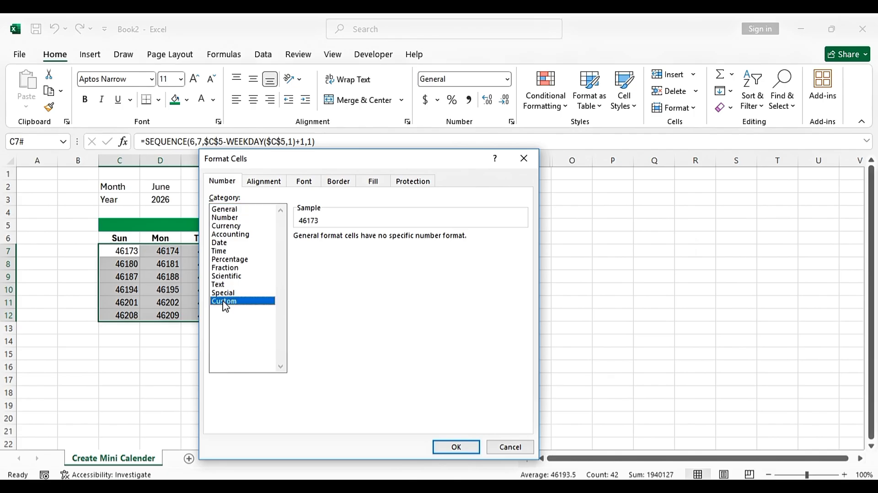
click(220, 242)
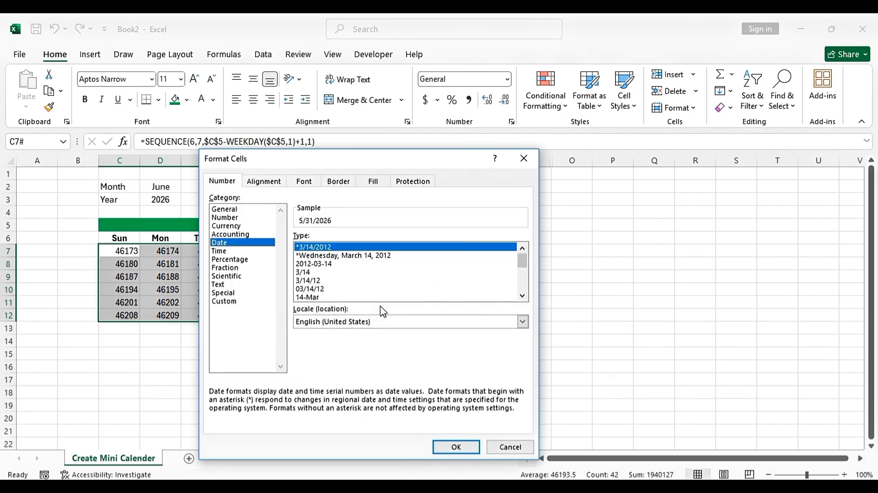
click(309, 280)
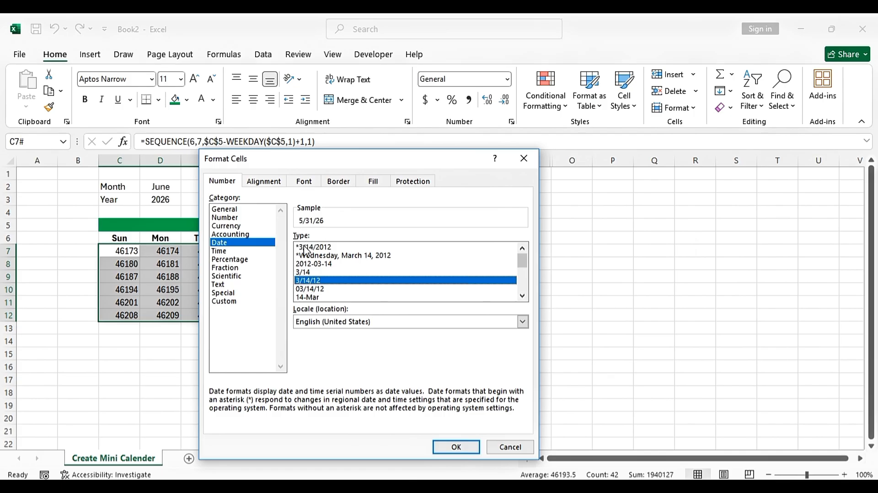
click(225, 301)
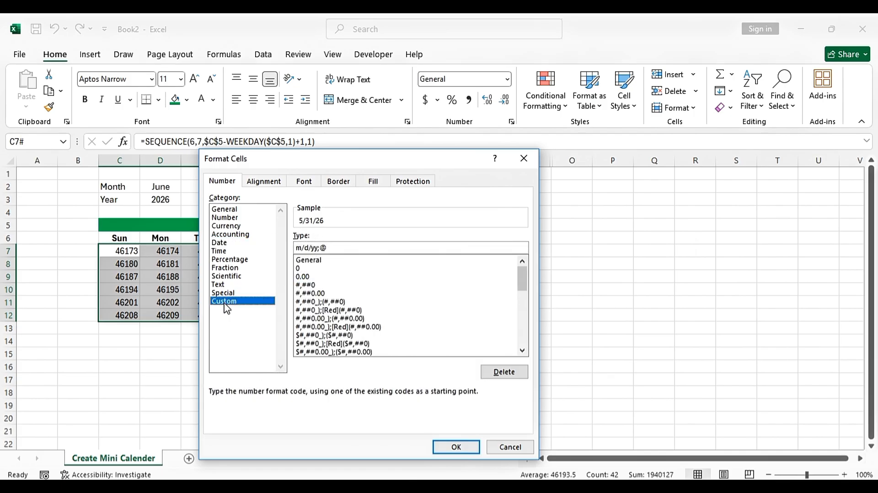
drag(305, 250, 282, 250)
key(BackSpace)
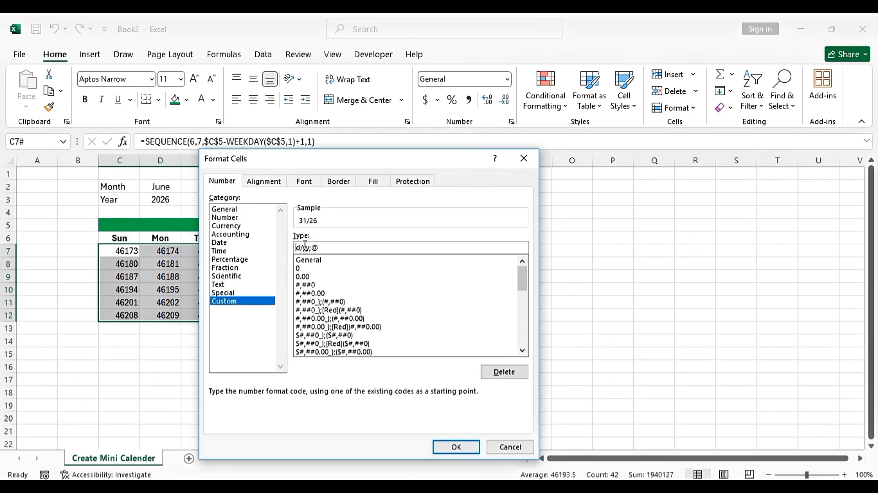
drag(301, 247, 331, 248)
key(BackSpace)
click(452, 447)
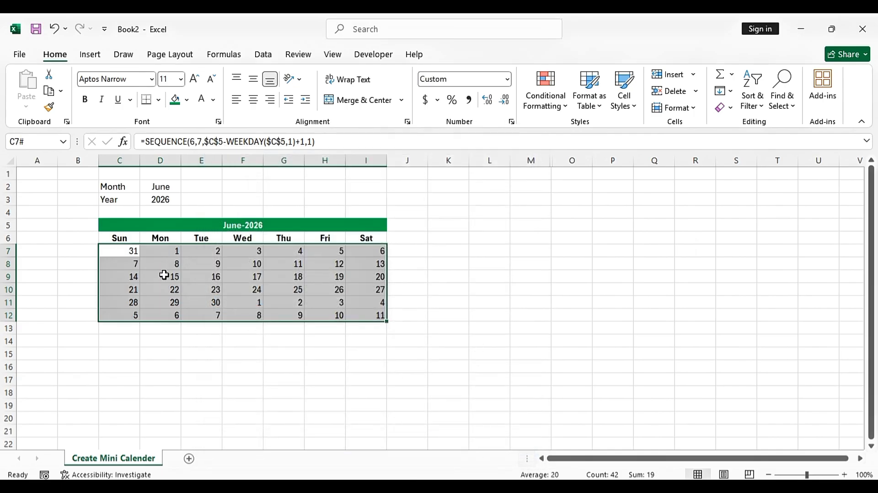
Apply All Borders to the calendar C6:I12, including the weekday row
click(161, 103)
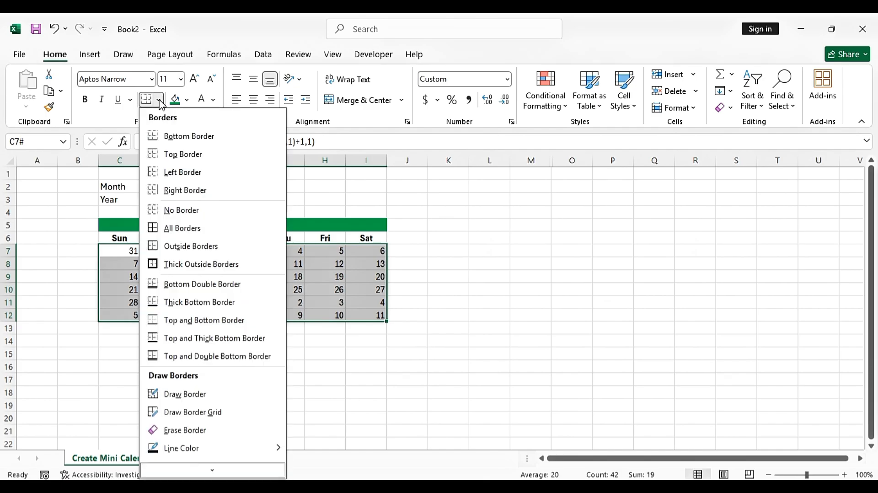
click(190, 231)
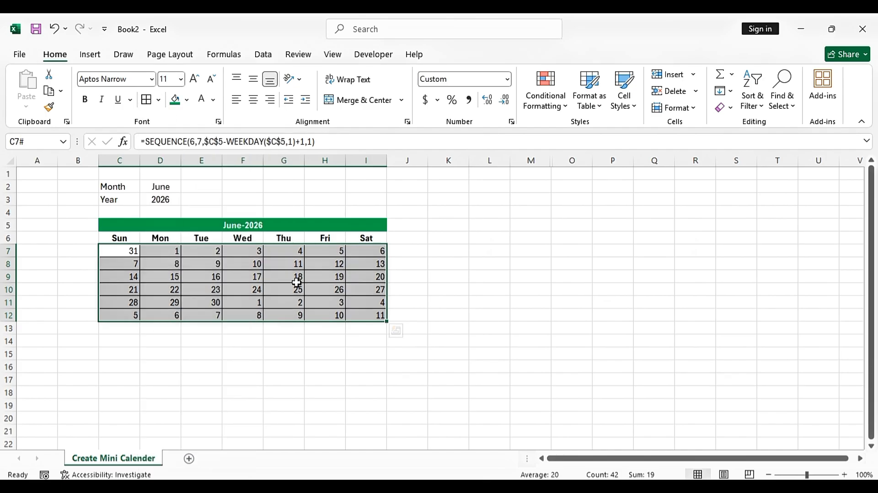
click(443, 264)
drag(126, 244, 363, 310)
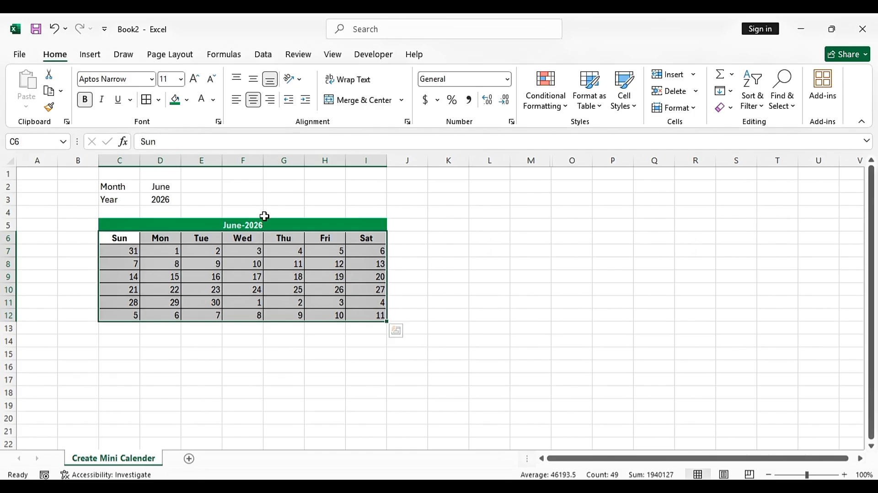
click(497, 254)
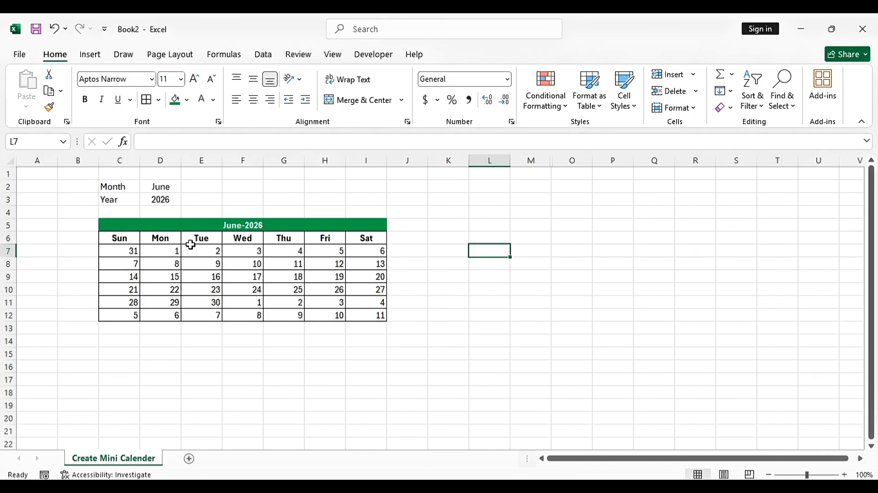
Make the Month and Year labels in C2:C3 bold and zoom the sheet to 120%
click(112, 162)
mouse_move(109, 185)
mouse_down()
mouse_move(146, 187)
mouse_move(111, 200)
mouse_up()
click(88, 104)
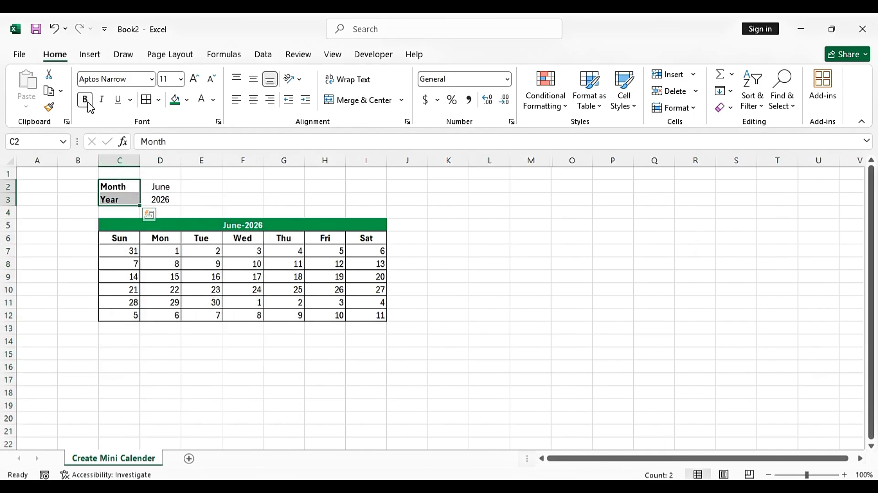
click(243, 186)
click(156, 190)
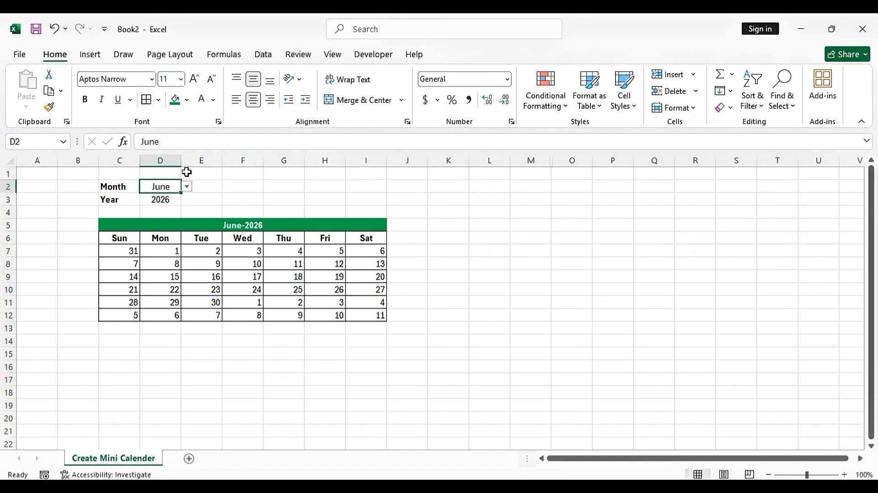
click(466, 211)
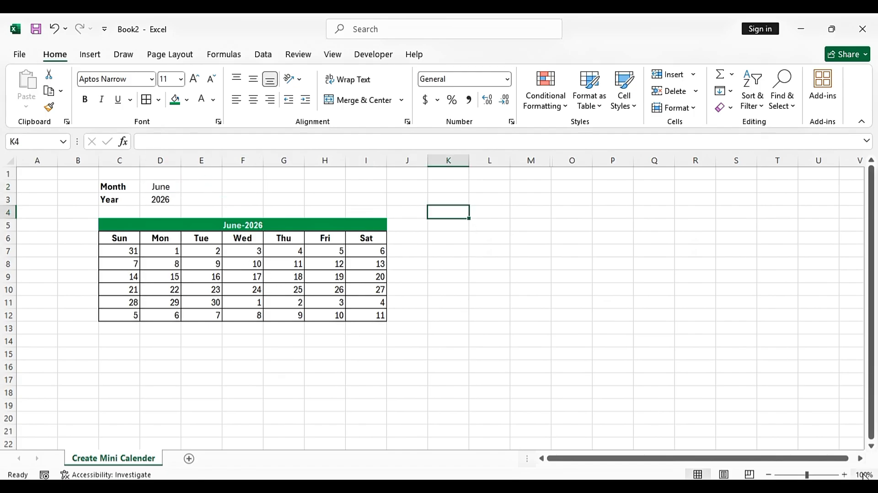
click(843, 475)
click(843, 475)
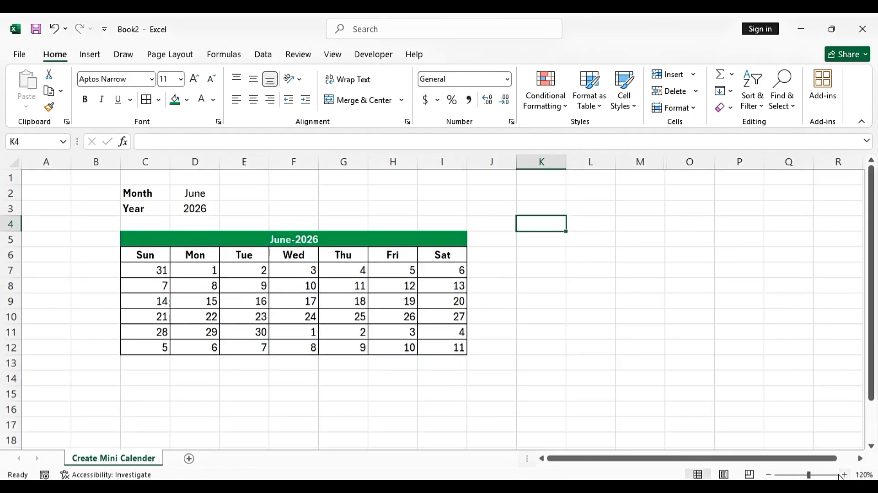
Turn off worksheet gridline viewing from Page Layout, then go back to Home
click(185, 57)
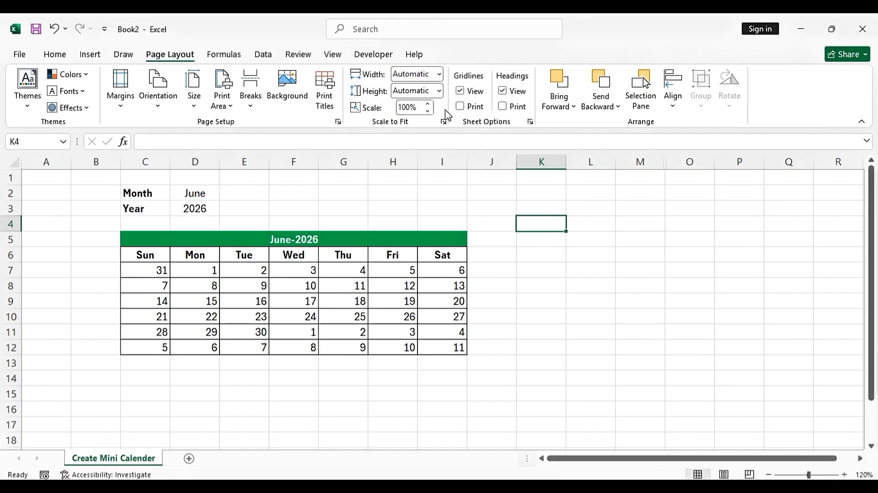
click(460, 96)
click(690, 331)
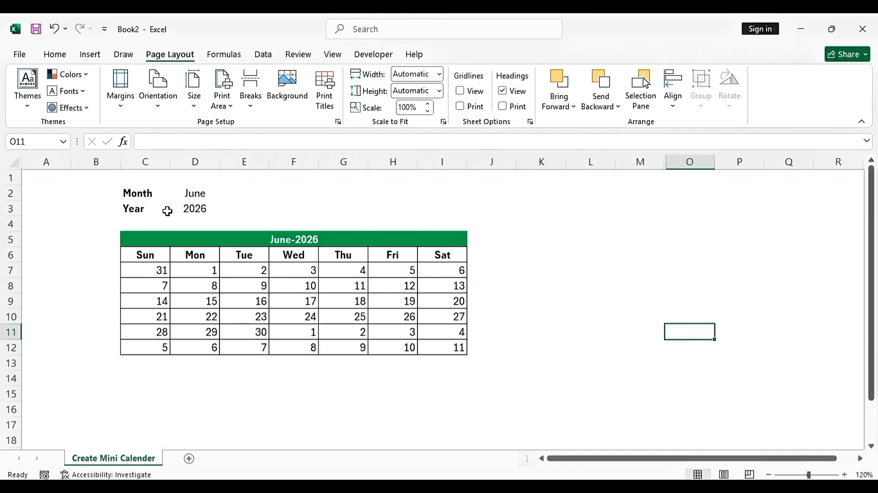
click(55, 57)
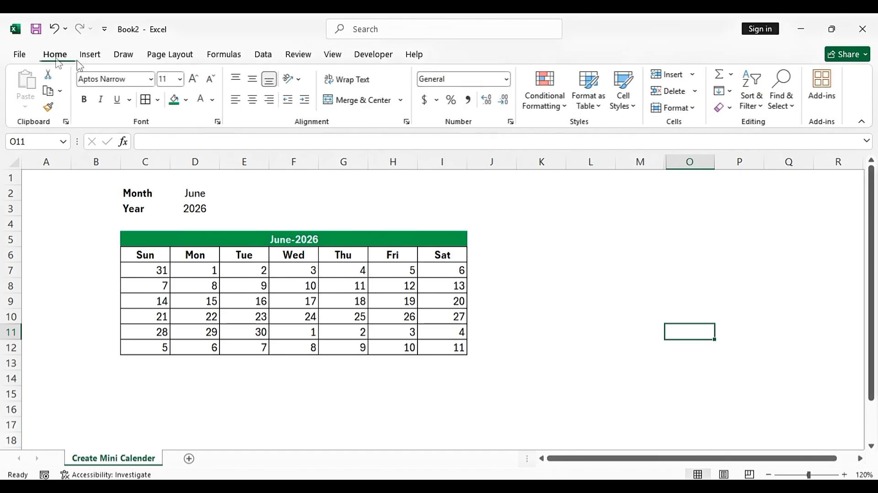
click(556, 252)
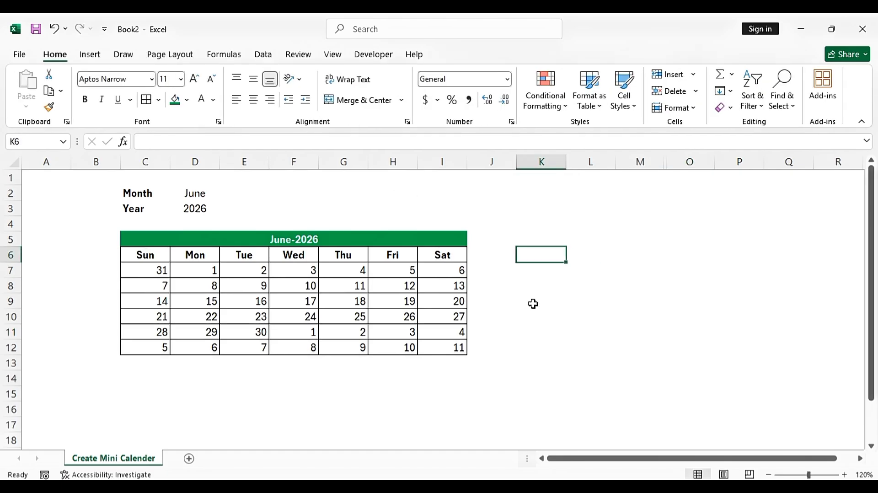
Set the D2 month dropdown to April and compare dates against the system calendar
click(186, 195)
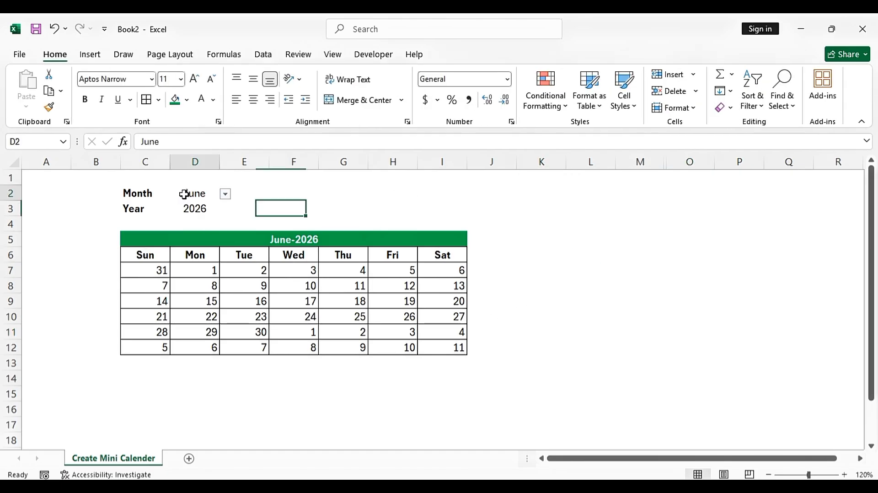
click(226, 194)
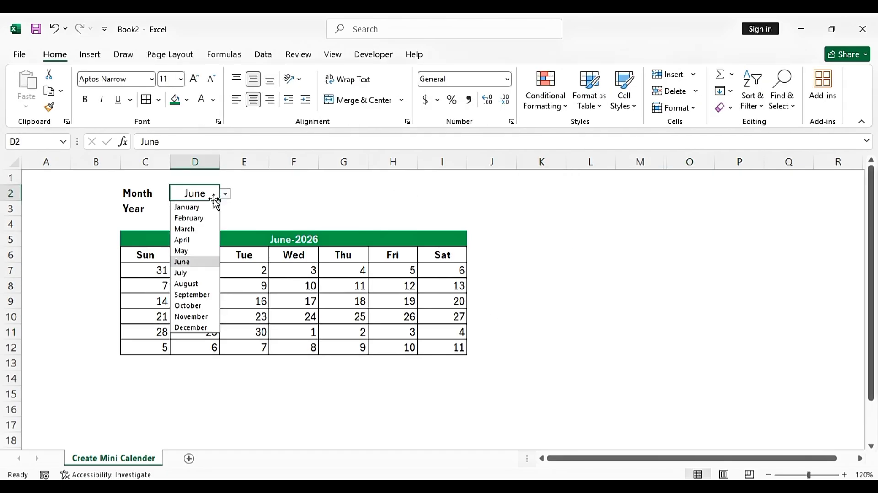
click(187, 242)
click(486, 224)
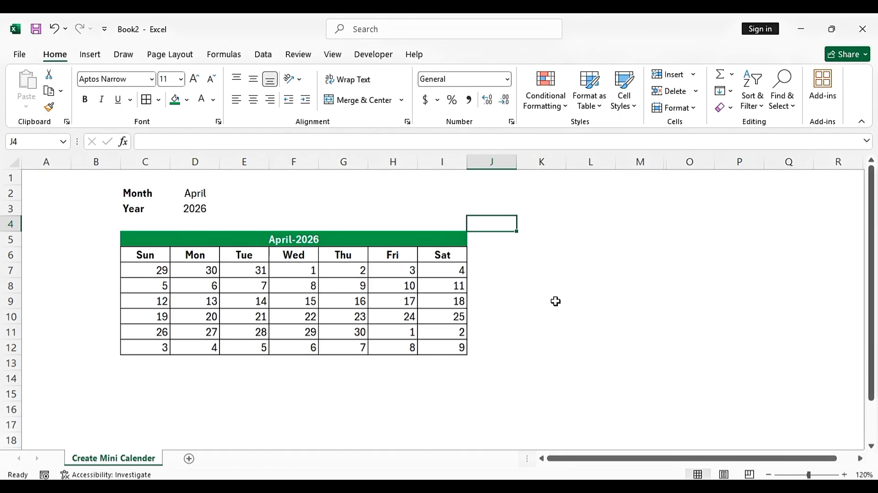
click(818, 489)
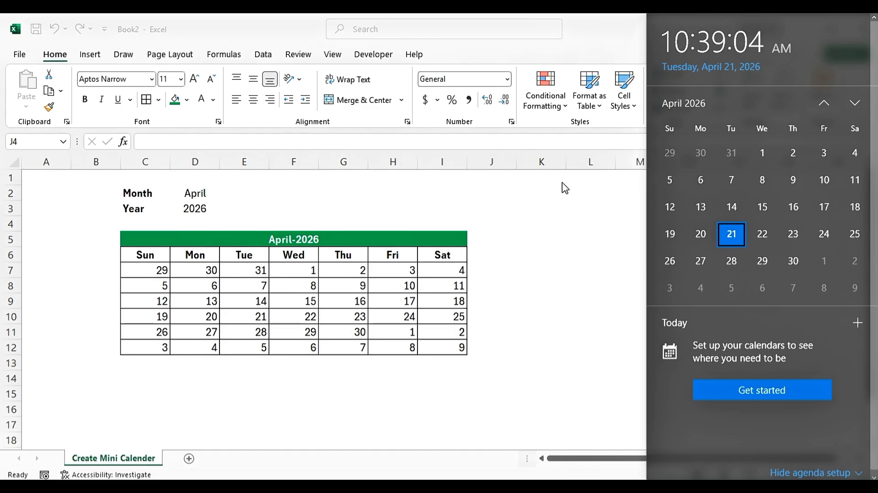
click(553, 244)
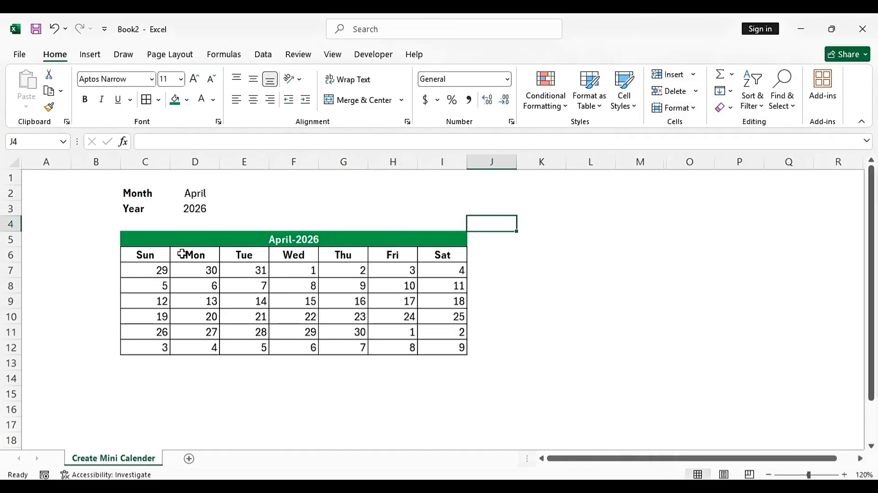
Enter 2024 as the year in D3 and choose January in the D2 dropdown
click(194, 208)
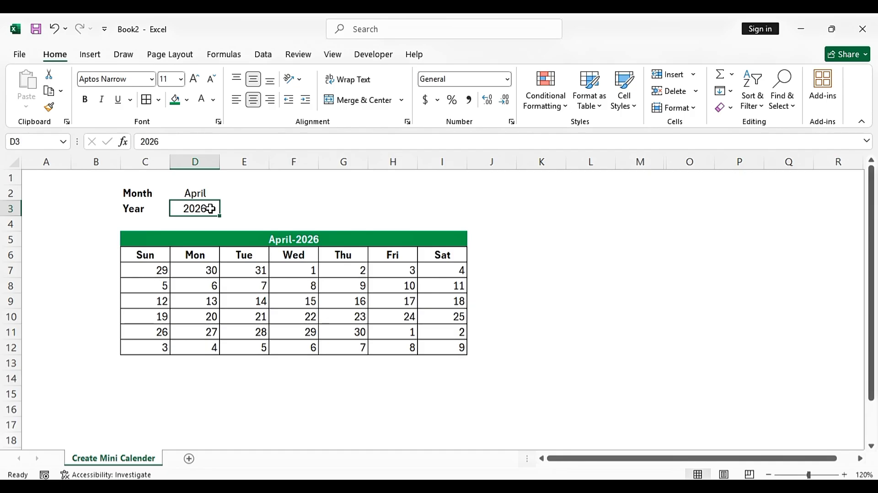
text(2024)
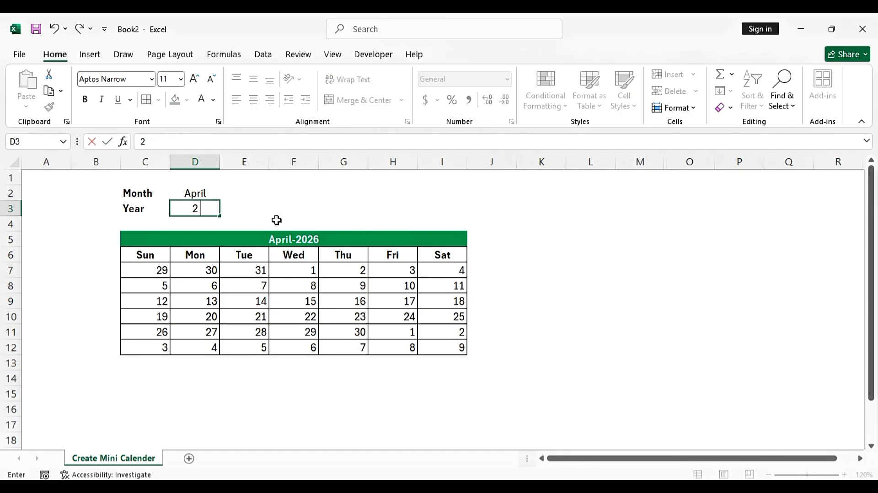
key(Return)
key(Up)
key(Up)
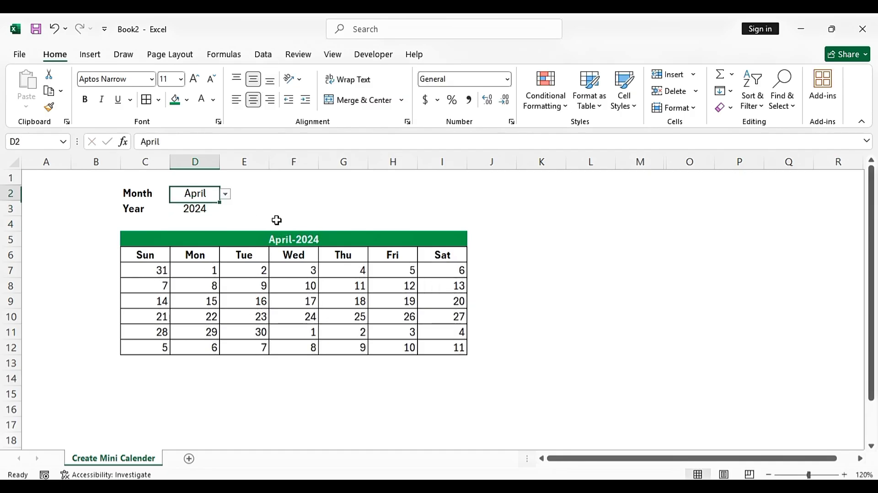
click(226, 194)
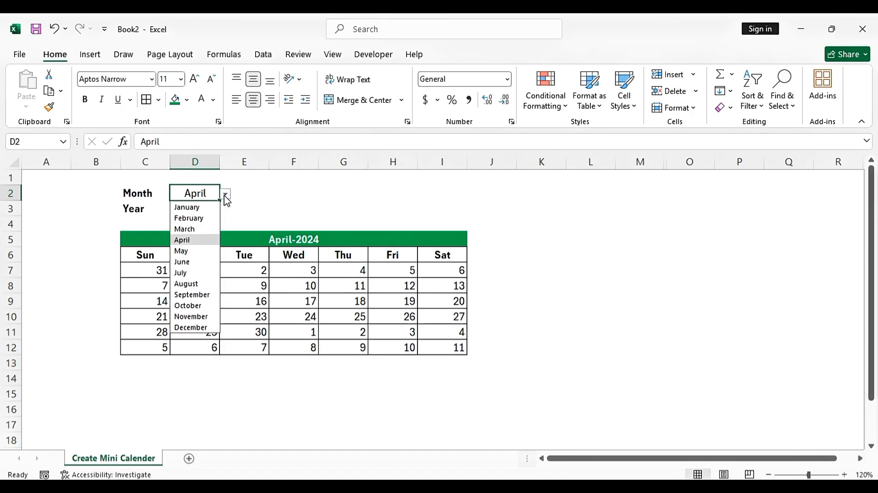
click(204, 209)
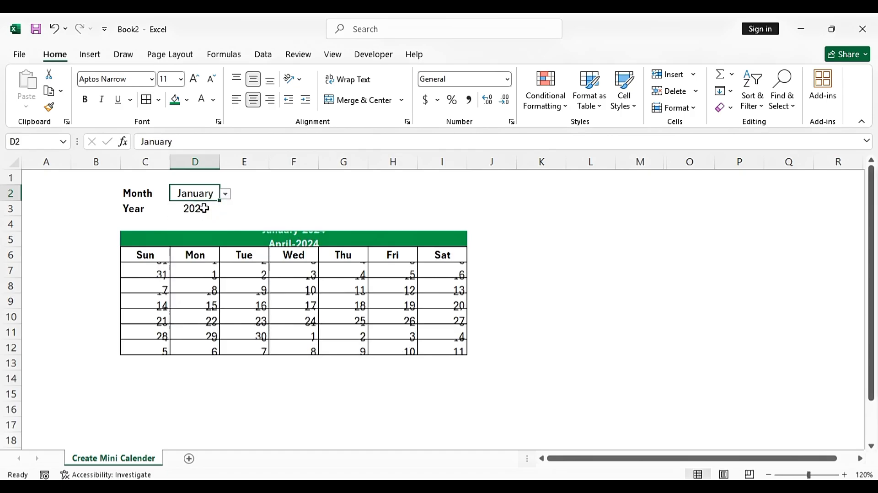
click(536, 239)
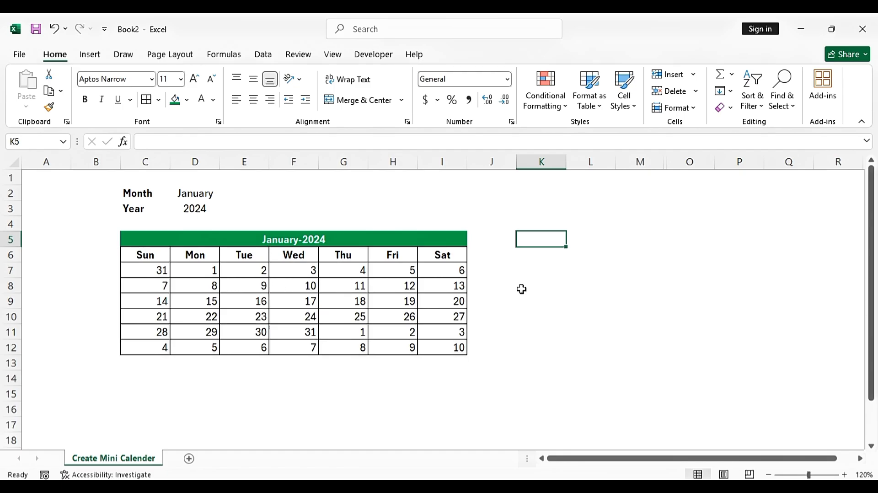
click(557, 304)
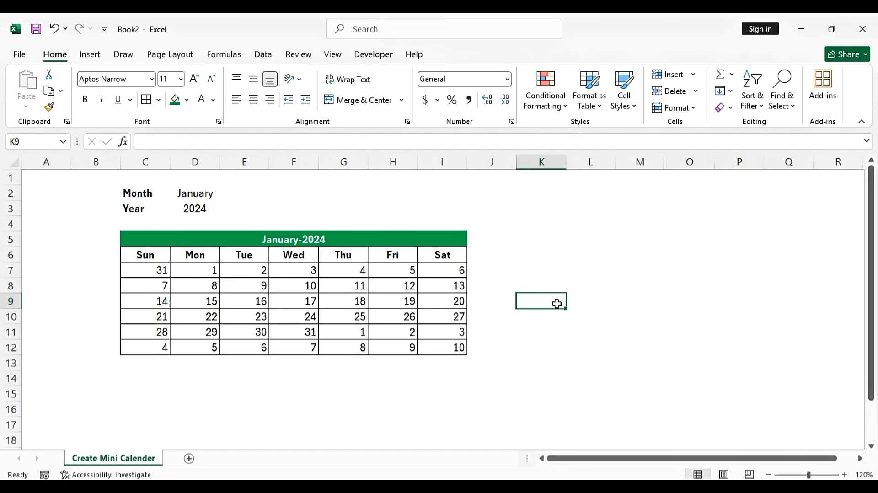